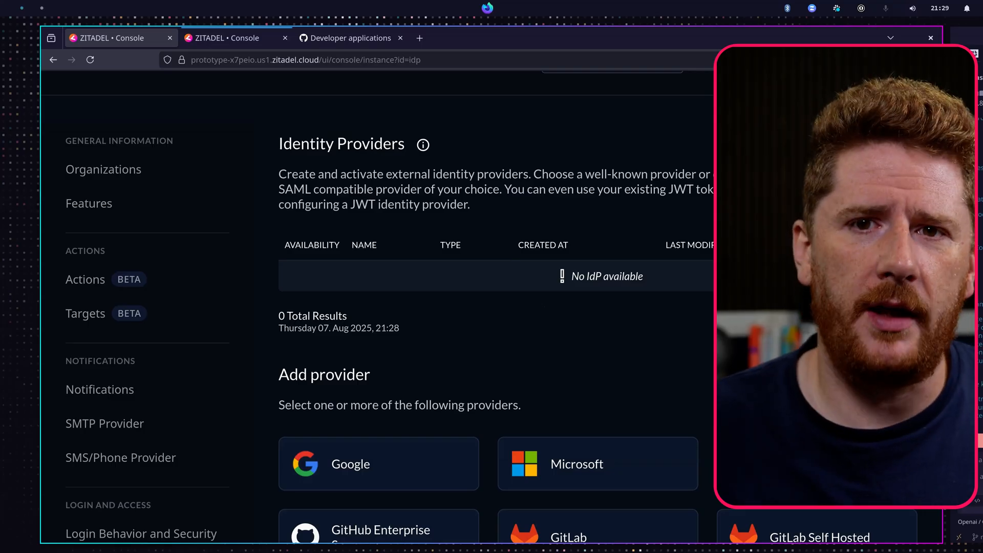
- Open the organization's Login and Access settings from the ZITADEL console home
{"action": "scroll", "coordinate": [524, 336], "scroll_direction": "up", "scroll_amount": 4}
{"action": "left_click", "coordinate": [80, 104]}
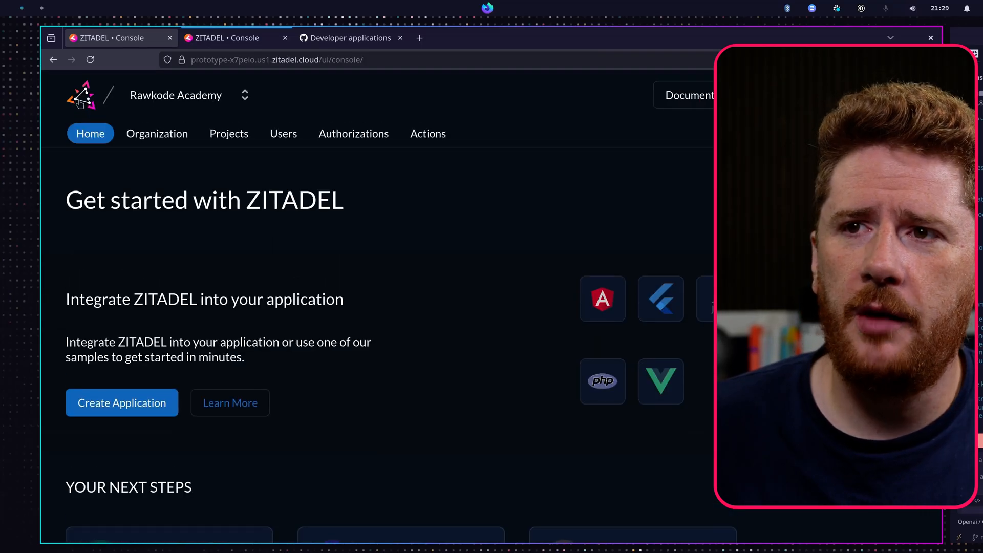
{"action": "left_click", "coordinate": [146, 136]}
{"action": "scroll", "coordinate": [263, 285], "scroll_direction": "down", "scroll_amount": 3}
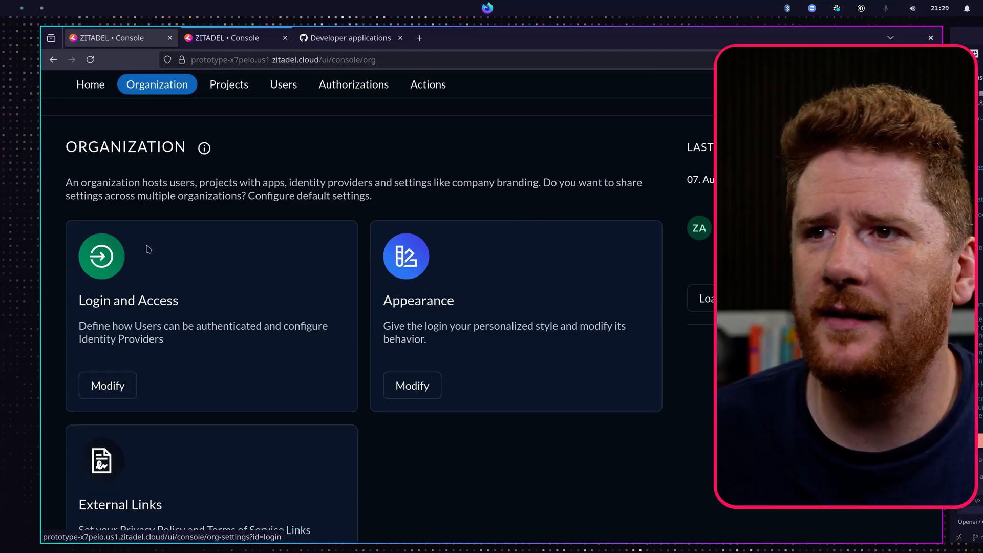
{"action": "scroll", "coordinate": [148, 250], "scroll_direction": "up", "scroll_amount": 3}
{"action": "scroll", "coordinate": [204, 290], "scroll_direction": "down", "scroll_amount": 3}
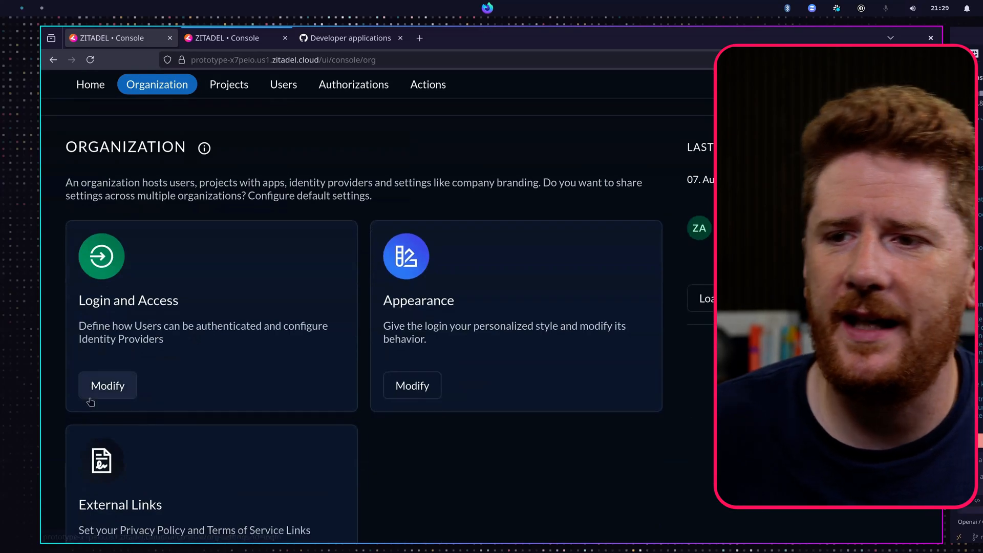
{"action": "left_click", "coordinate": [106, 388]}
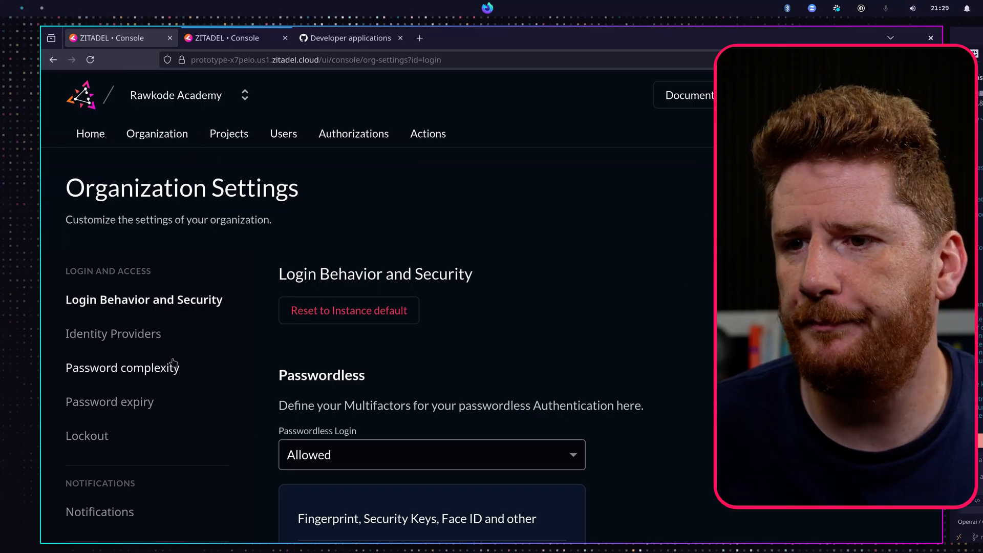
- Start adding a GitHub identity provider from the organization's Identity Providers settings
{"action": "left_click", "coordinate": [165, 334]}
{"action": "scroll", "coordinate": [165, 334], "scroll_direction": "down", "scroll_amount": 6}
{"action": "left_click", "coordinate": [799, 268]}
{"action": "scroll", "coordinate": [285, 298], "scroll_direction": "down", "scroll_amount": 5}
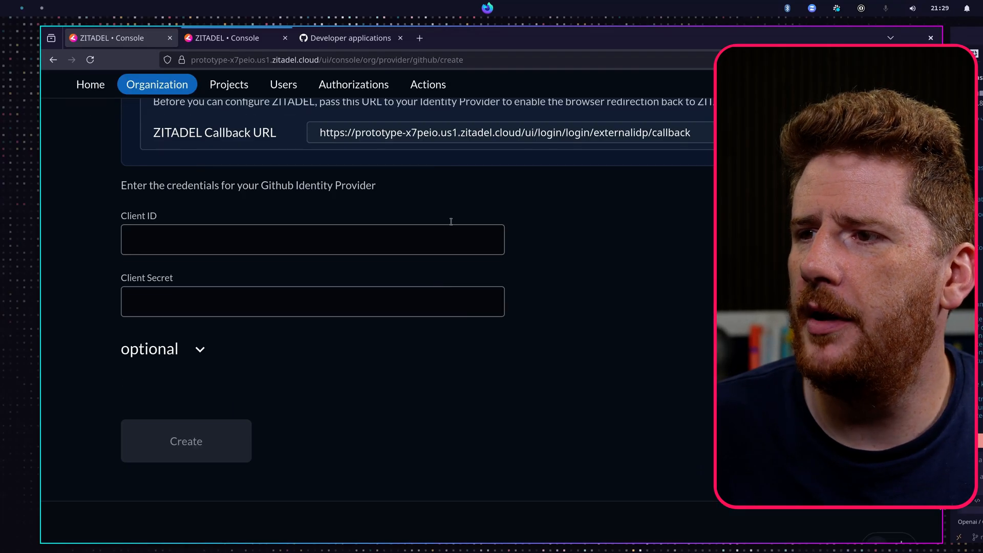
{"action": "scroll", "coordinate": [365, 298], "scroll_direction": "up", "scroll_amount": 2}
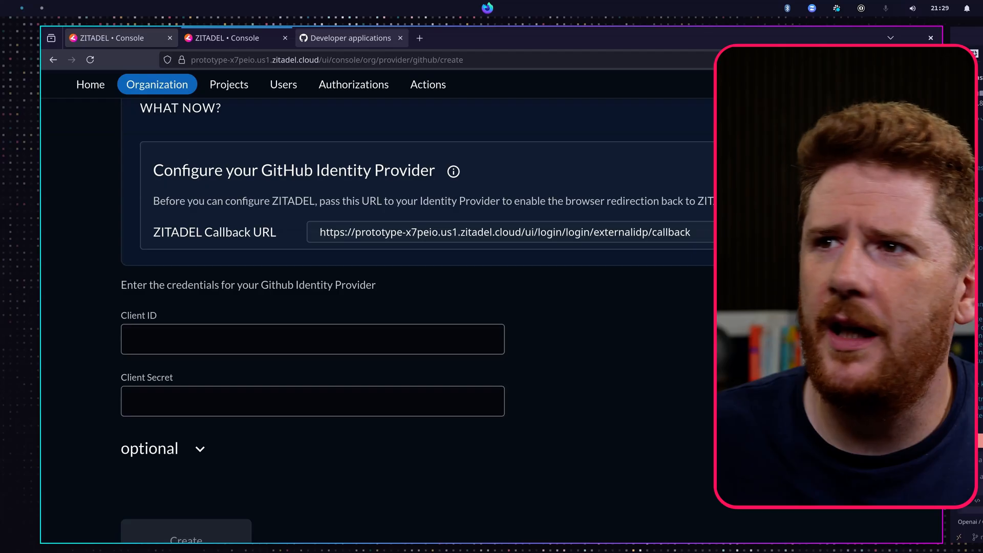
{"action": "left_click", "coordinate": [323, 44]}
{"action": "key", "text": "ctrl+plus"}
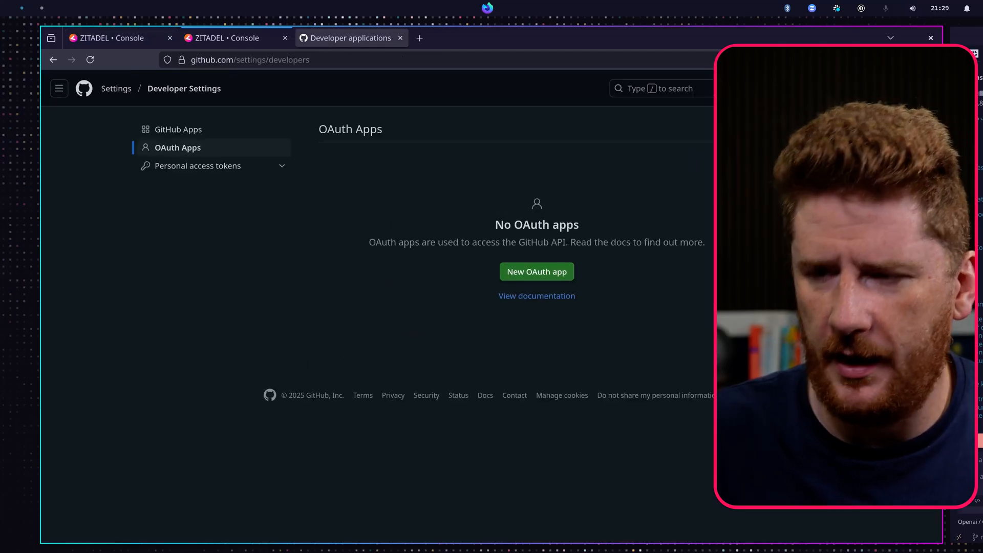
{"action": "key", "text": "ctrl+plus"}
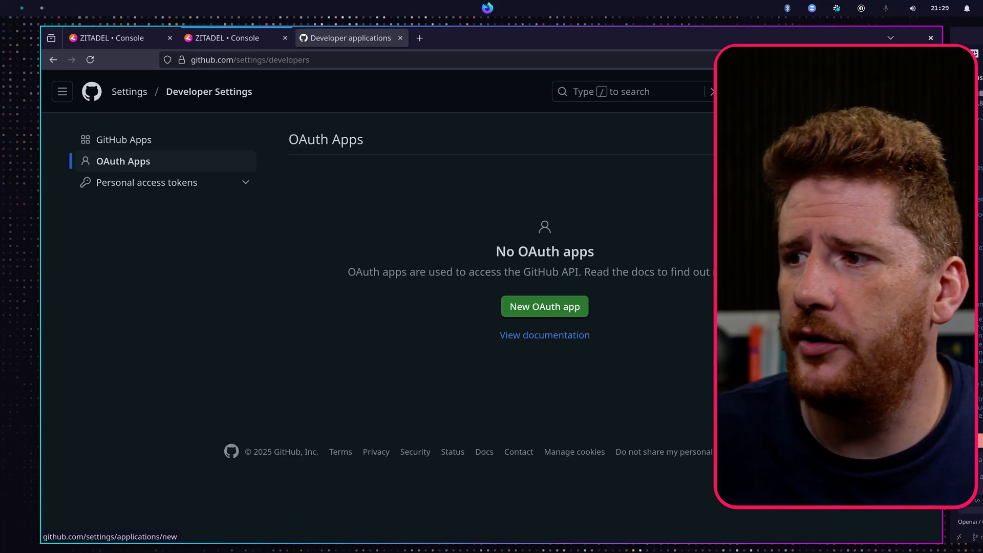
{"action": "left_click", "coordinate": [574, 309]}
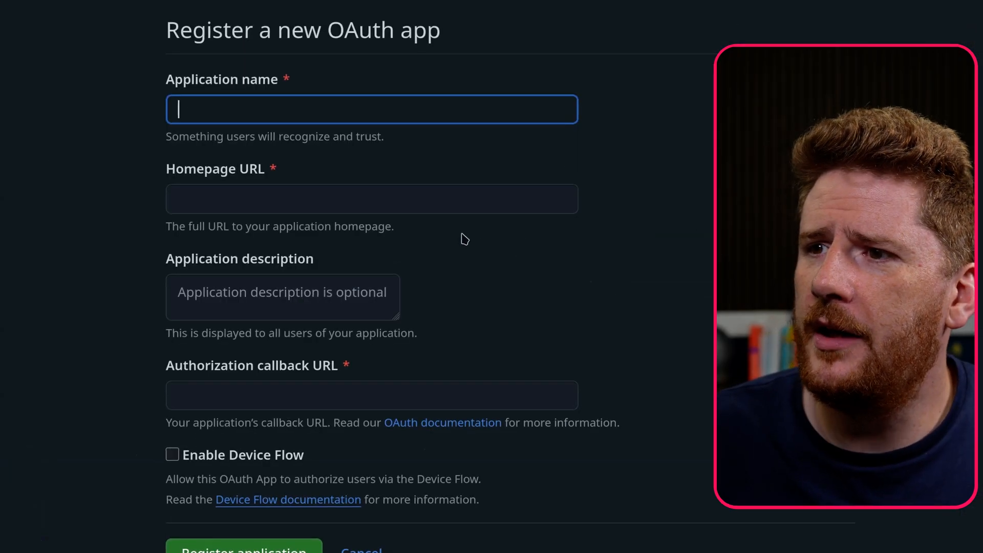
{"action": "type", "text": "Zitadel Demo"}
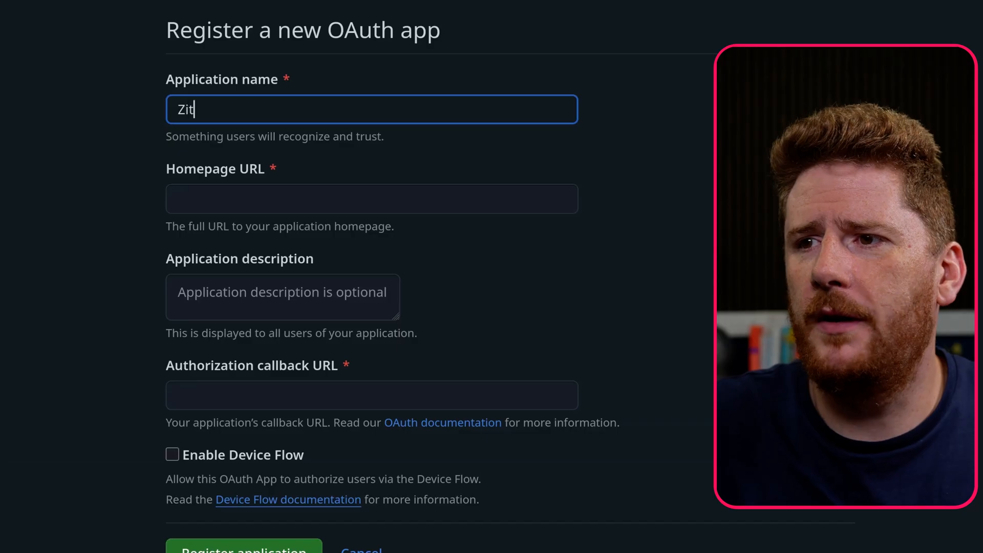
{"action": "key", "text": "Tab"}
{"action": "type", "text": "https://zoit"}
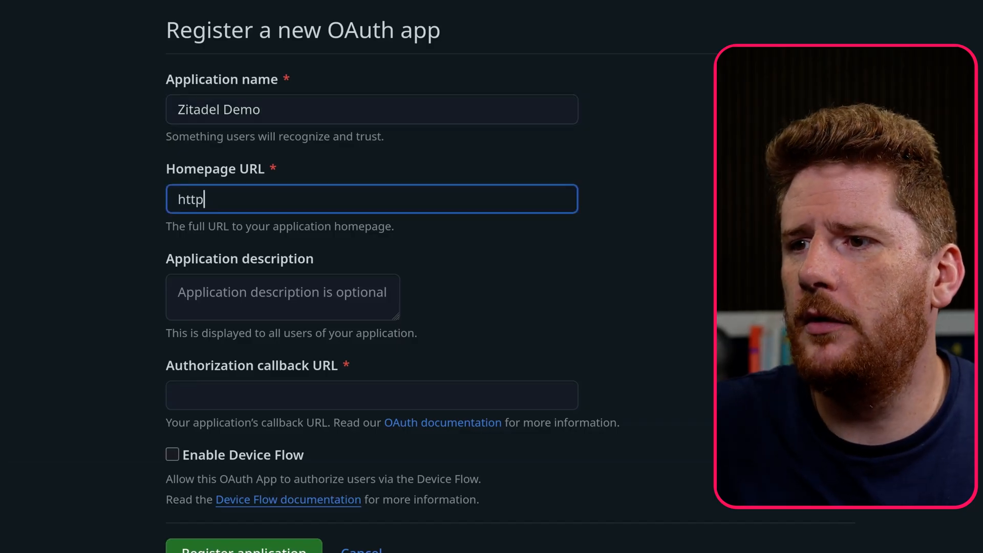
{"action": "key", "text": "BackSpace"}
{"action": "key", "text": "BackSpace"}
{"action": "key", "text": "BackSpace"}
{"action": "type", "text": "itadel.com"}
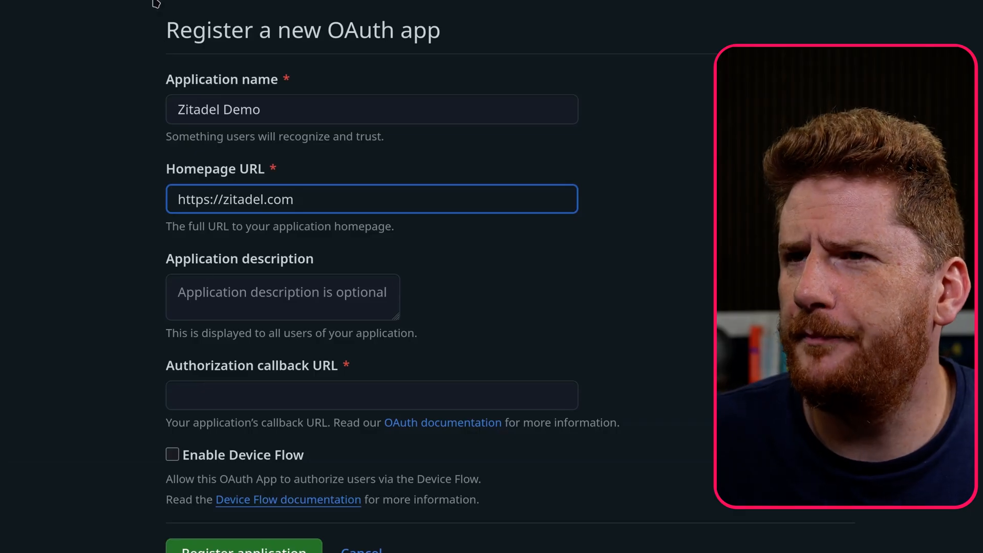
- Copy the ZITADEL callback URL into the OAuth app's authorization callback URL and register the application
{"action": "scroll", "coordinate": [175, 240], "scroll_direction": "down", "scroll_amount": 3}
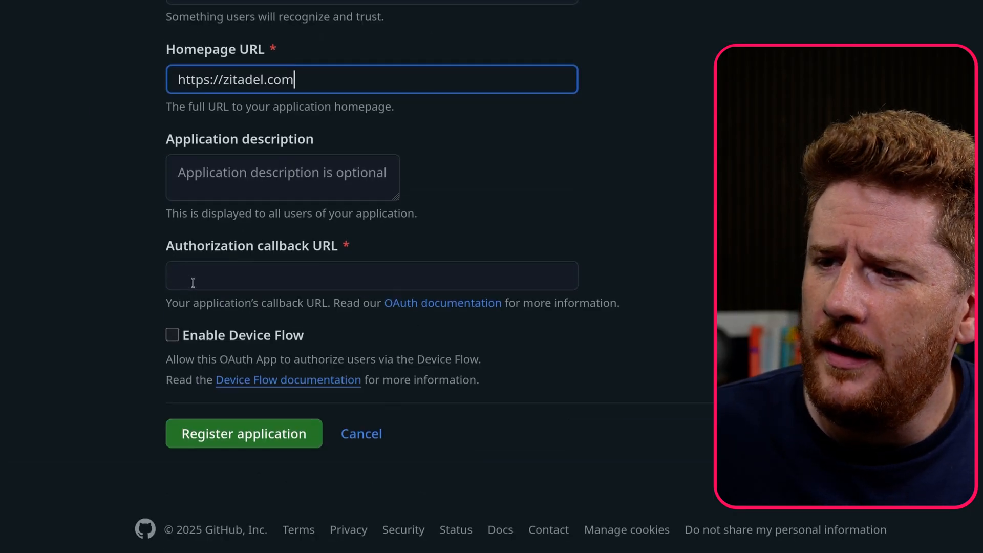
{"action": "left_click", "coordinate": [239, 282]}
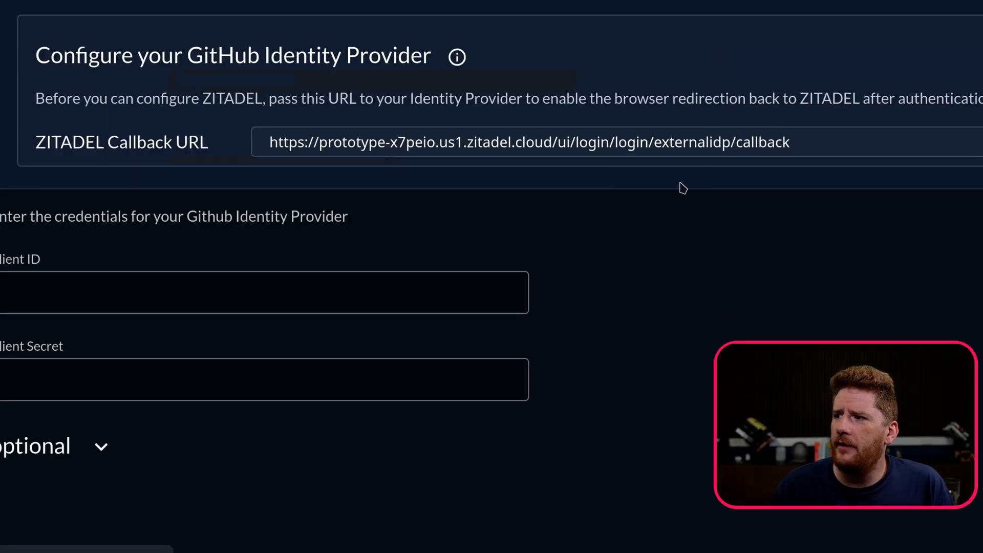
{"action": "left_click", "coordinate": [737, 153]}
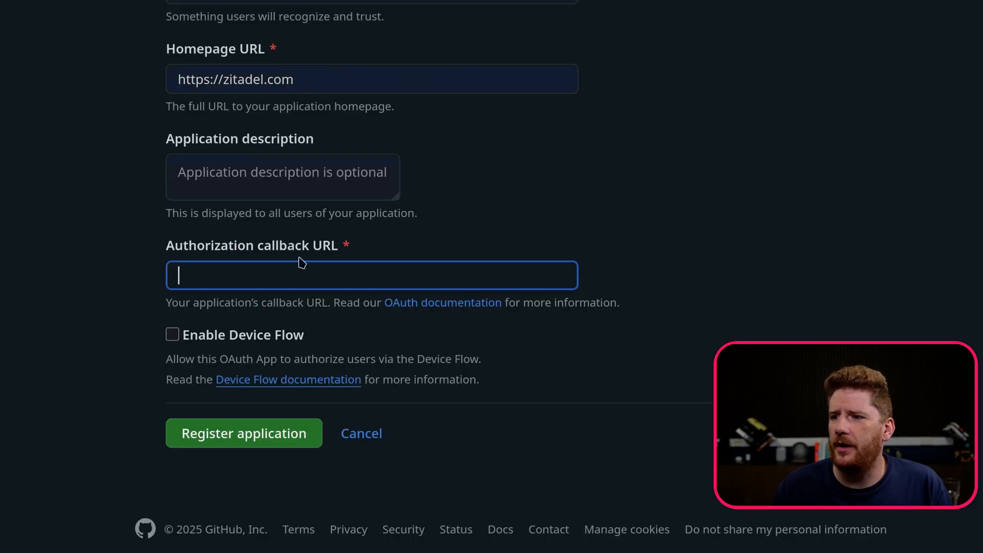
{"action": "type", "text": "https://prototype-x7peio.us1.zitadel.cloud/ui/login/login/externalidp/callback"}
{"action": "left_click", "coordinate": [228, 435]}
- Copy the GitHub app's Client ID into the ZITADEL provider's Client ID field
{"action": "scroll", "coordinate": [483, 333], "scroll_direction": "down", "scroll_amount": 5}
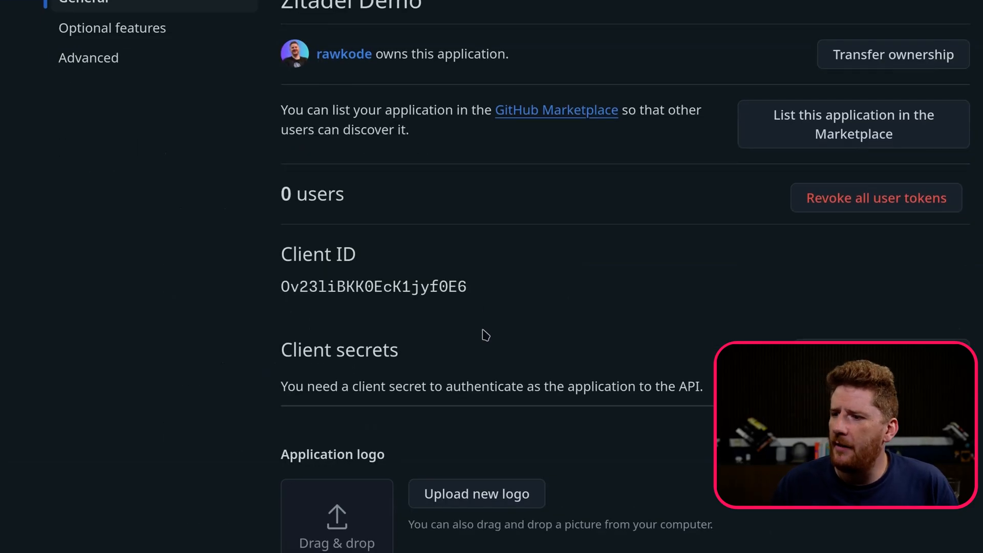
{"action": "double_click", "coordinate": [359, 163]}
{"action": "key", "text": "ctrl+c"}
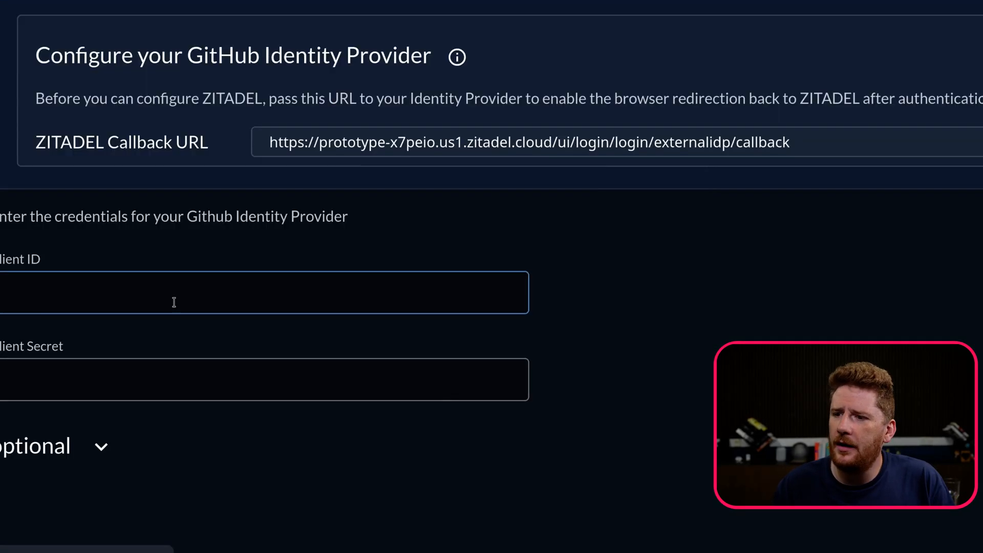
{"action": "left_click", "coordinate": [173, 300]}
{"action": "key", "text": "ctrl+v"}
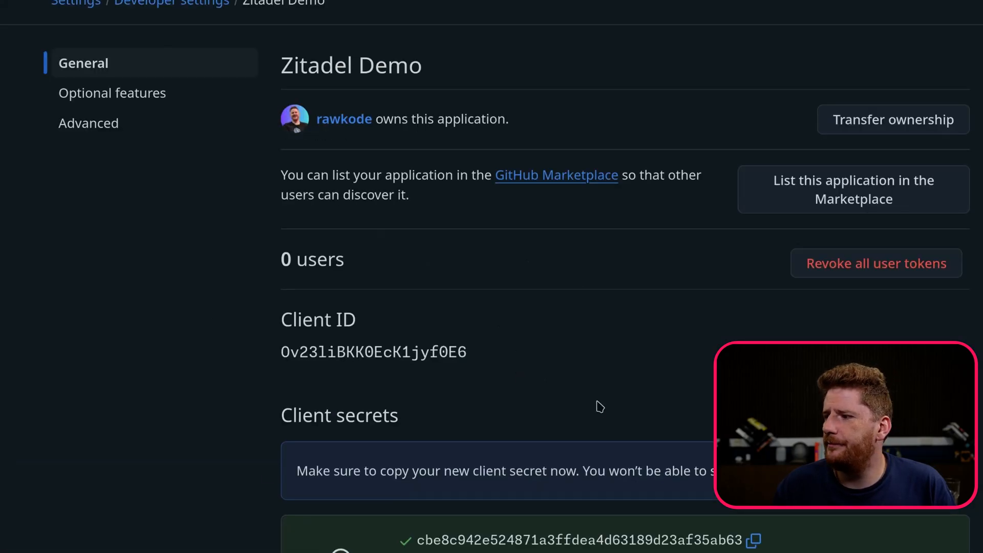
- Paste the GitHub app's client secret into the ZITADEL provider's Client Secret field
{"action": "scroll", "coordinate": [600, 408], "scroll_direction": "down", "scroll_amount": 3}
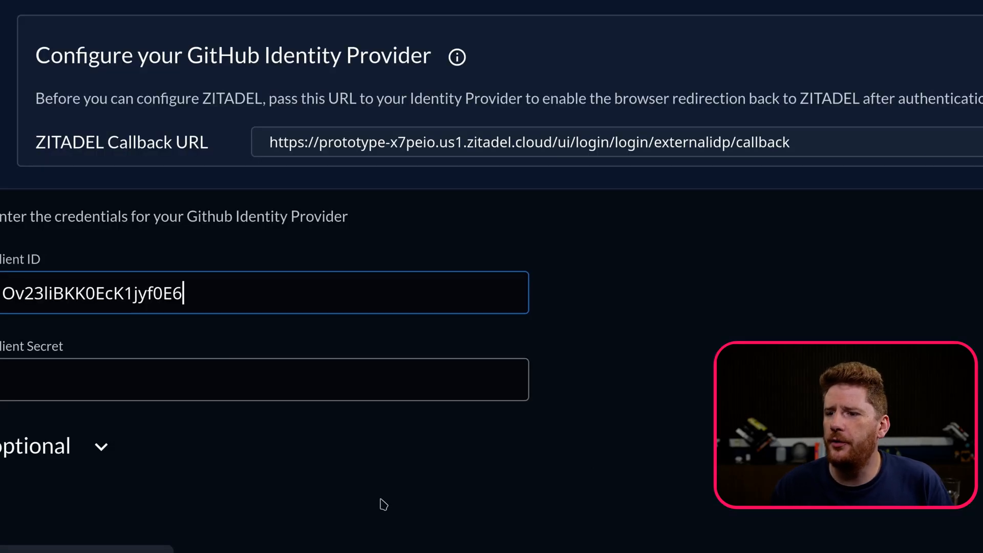
{"action": "key", "text": "Tab"}
{"action": "key", "text": "ctrl+v"}
{"action": "scroll", "coordinate": [236, 329], "scroll_direction": "down", "scroll_amount": 4}
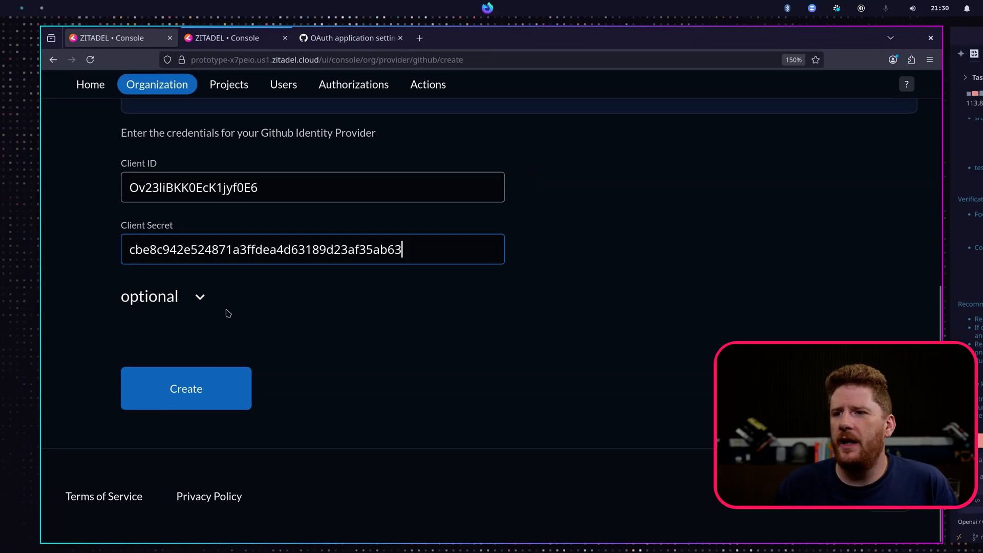
- Expand the optional settings and remove the profile and email scopes from the scopes list
{"action": "left_click", "coordinate": [199, 296]}
{"action": "scroll", "coordinate": [236, 324], "scroll_direction": "down", "scroll_amount": 4}
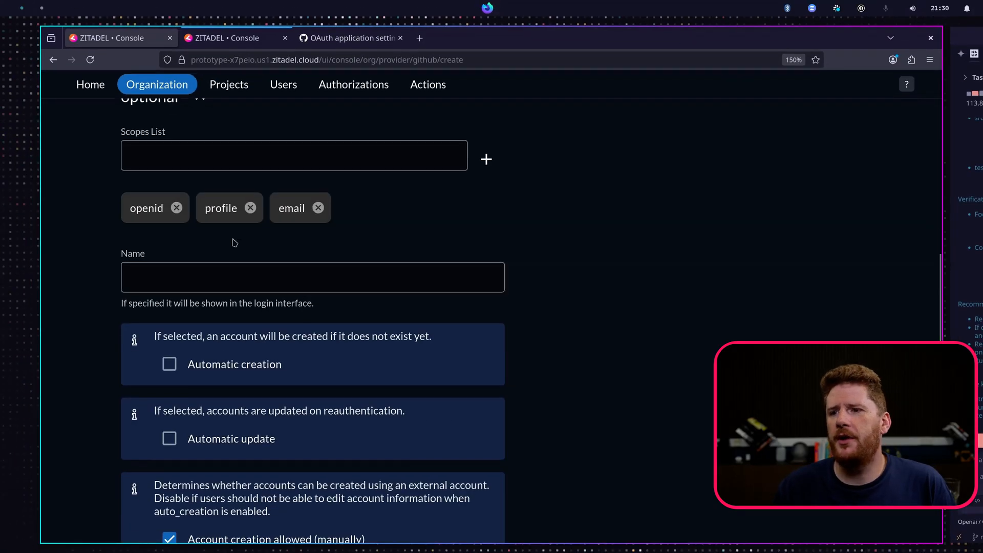
{"action": "scroll", "coordinate": [234, 242], "scroll_direction": "up", "scroll_amount": 2}
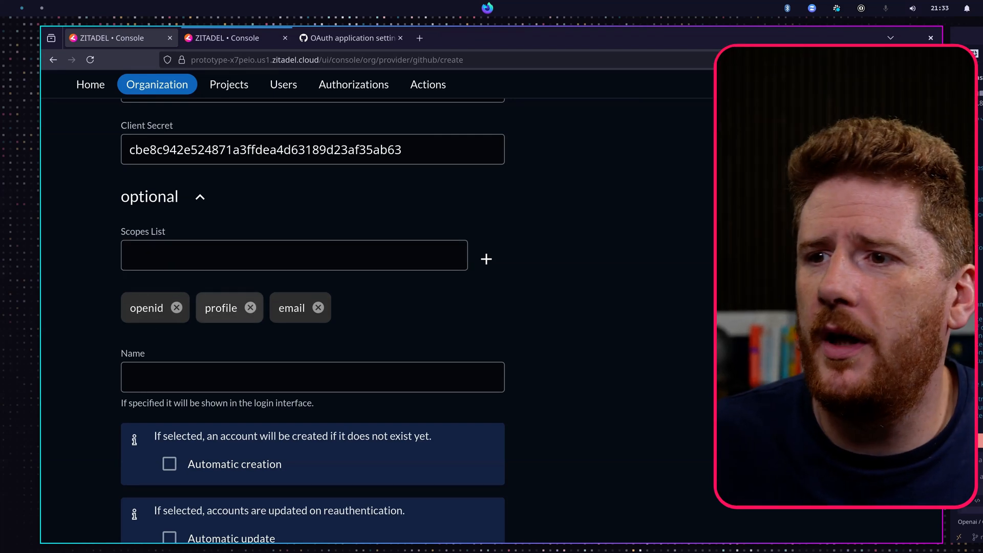
{"action": "left_click", "coordinate": [251, 308]}
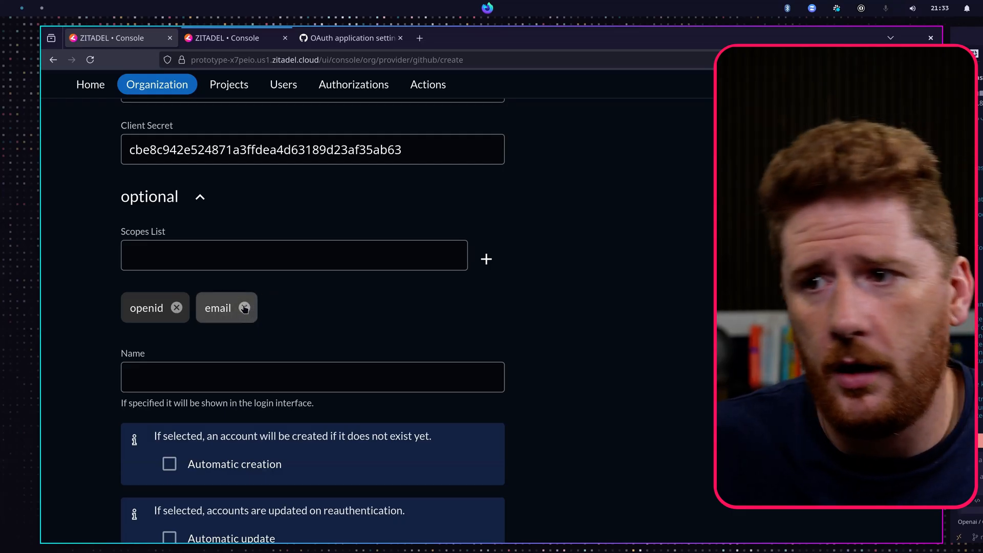
{"action": "left_click", "coordinate": [244, 308]}
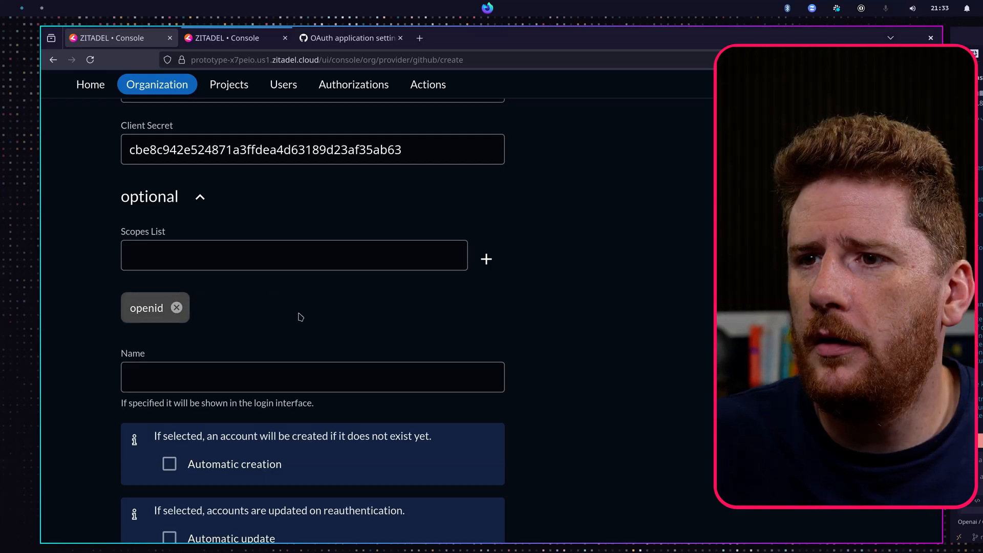
- Search the GitHub docs on OAuth app scopes for the read:user and user:email scopes
{"action": "key", "text": "ctrl+t"}
{"action": "type", "text": "github u"}
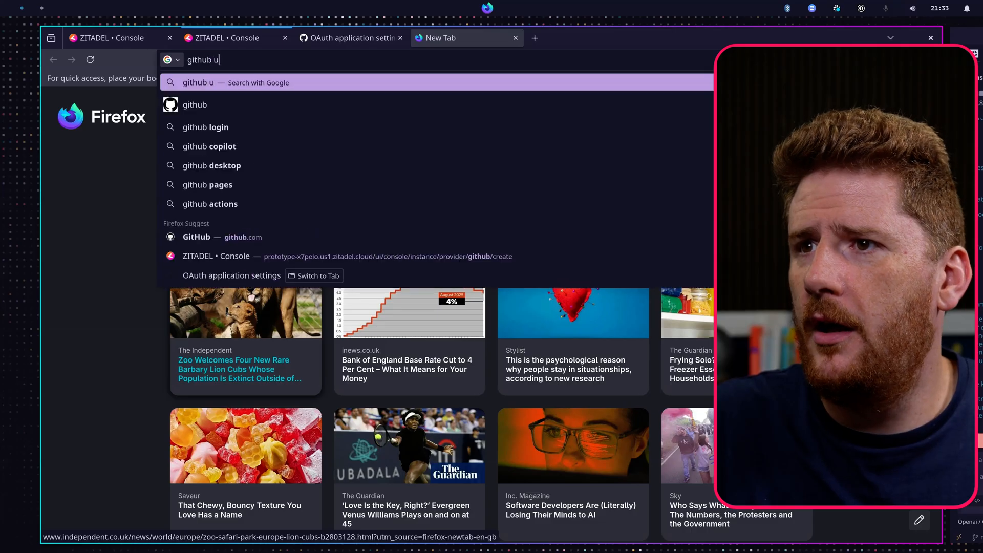
{"action": "type", "text": "ser scopes oauth"}
{"action": "key", "text": "Return"}
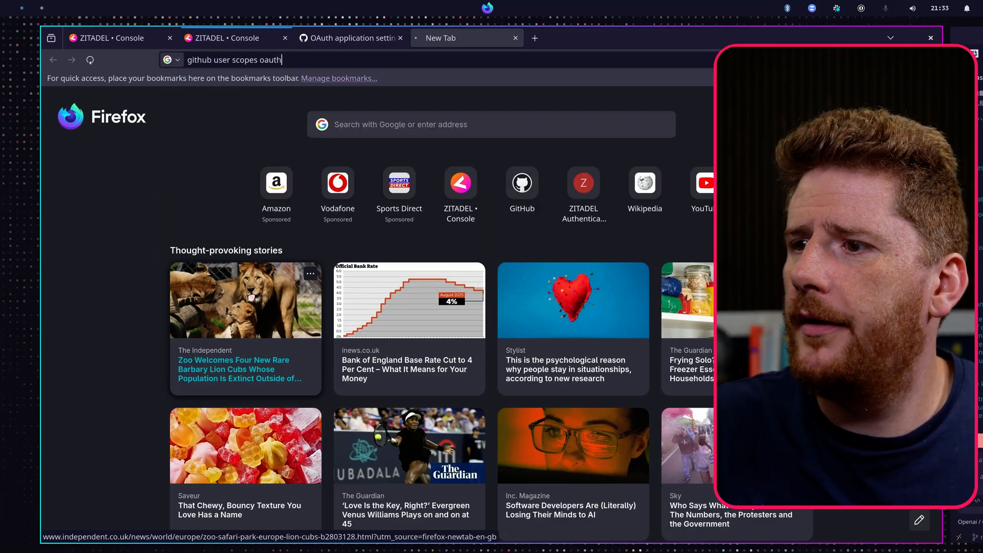
{"action": "left_click", "coordinate": [187, 195]}
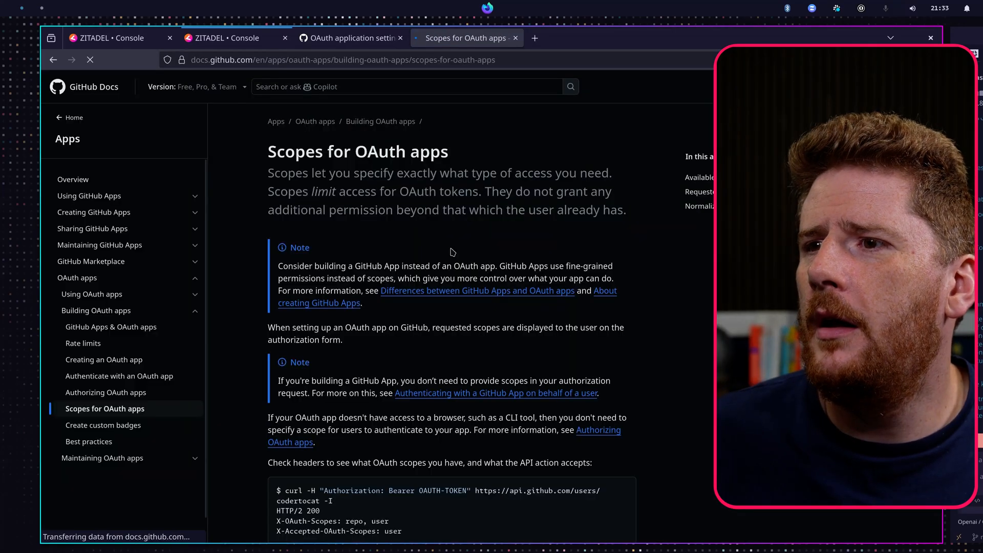
{"action": "key", "text": "ctrl+f"}
{"action": "type", "text": "read:user"}
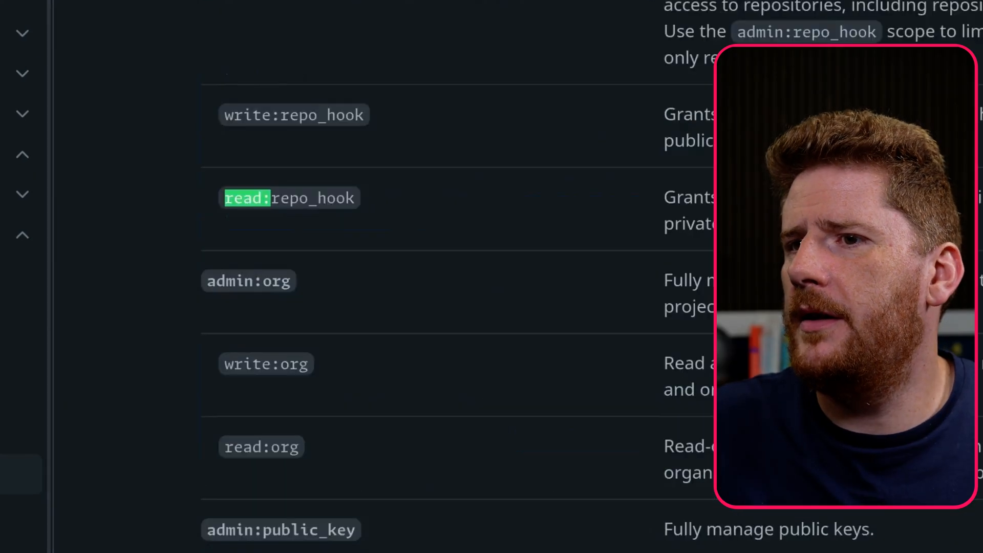
{"action": "key", "text": "ctrl+a"}
{"action": "type", "text": "user:email"}
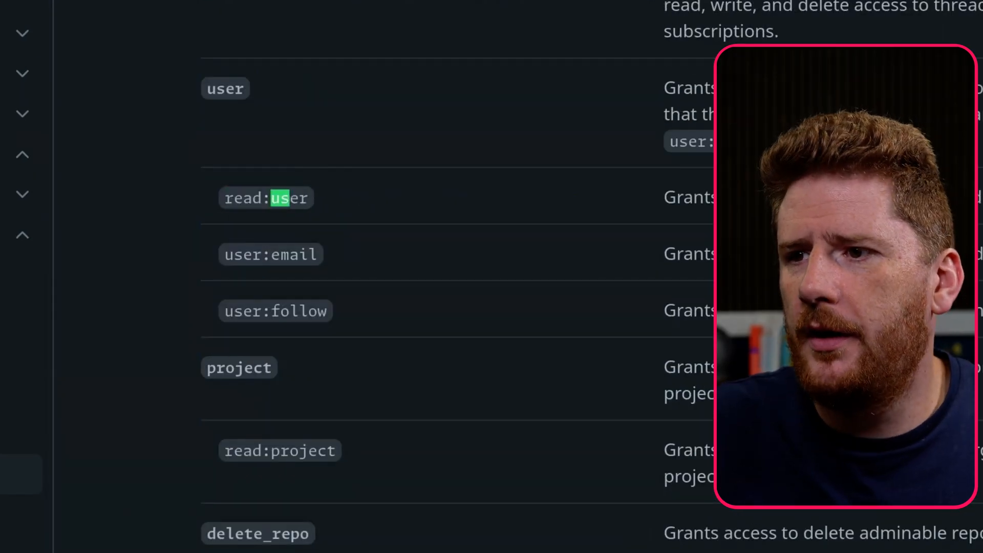
{"action": "key", "text": "Escape"}
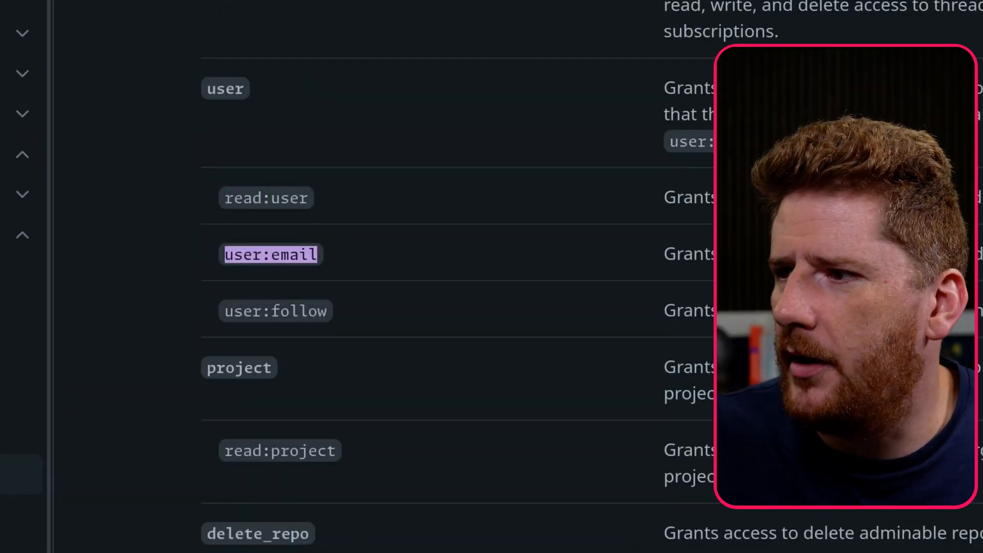
- Add the read:user and user:email scopes to the provider's scopes list
{"action": "left_click_drag", "start_coordinate": [707, 254], "coordinate": [193, 202]}
{"action": "left_click", "coordinate": [325, 229]}
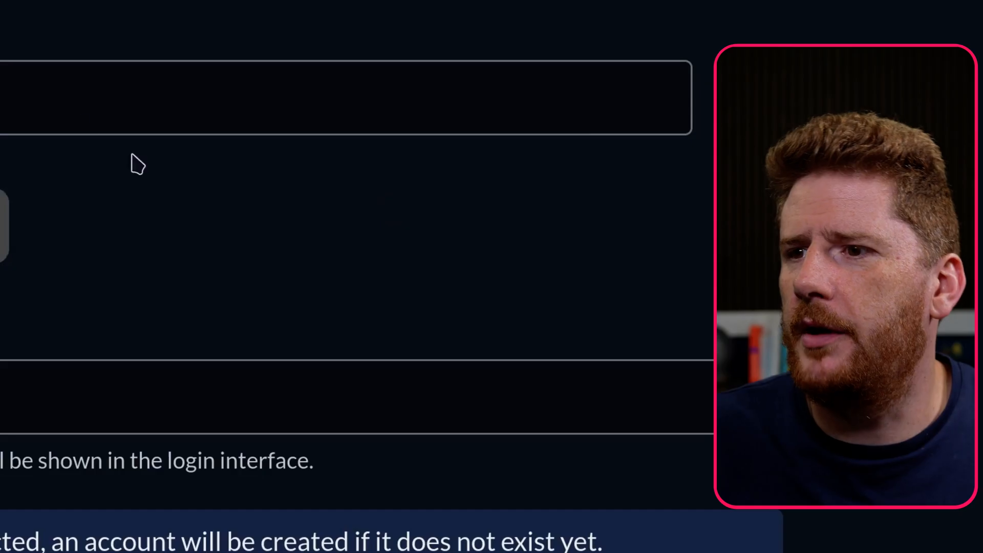
{"action": "left_click", "coordinate": [136, 103]}
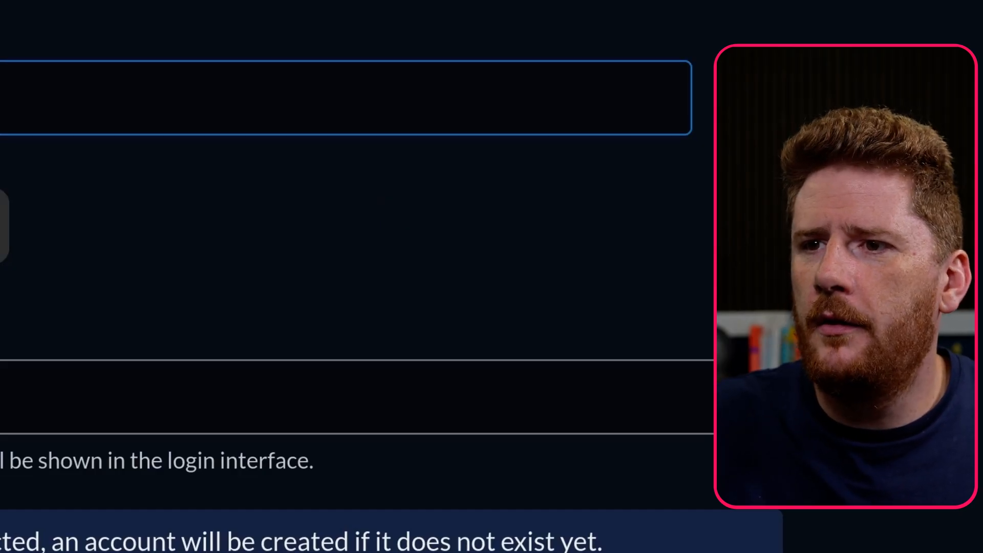
{"action": "type", "text": "read:user"}
{"action": "key", "text": "Return"}
{"action": "type", "text": "e"}
{"action": "key", "text": "BackSpace"}
{"action": "type", "text": "user:email"}
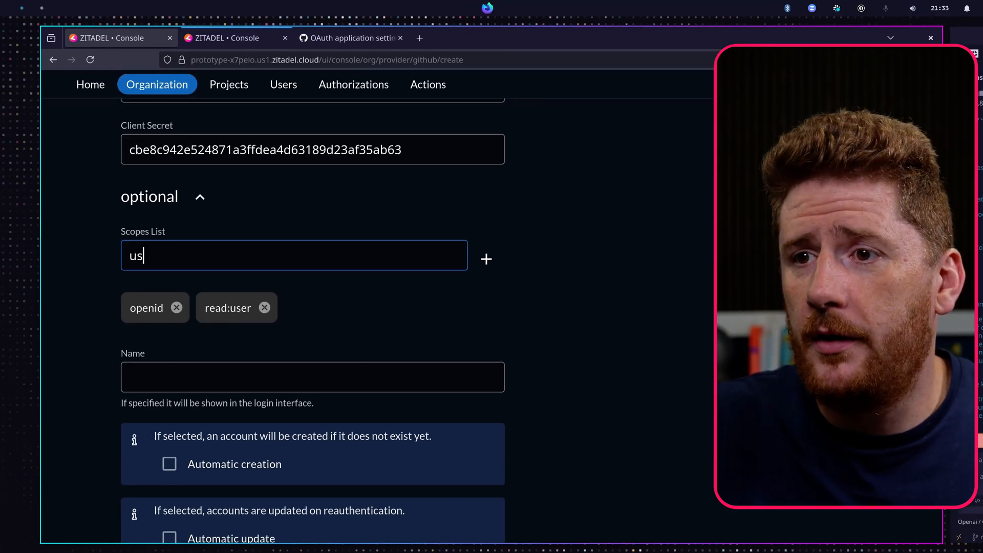
{"action": "key", "text": "Return"}
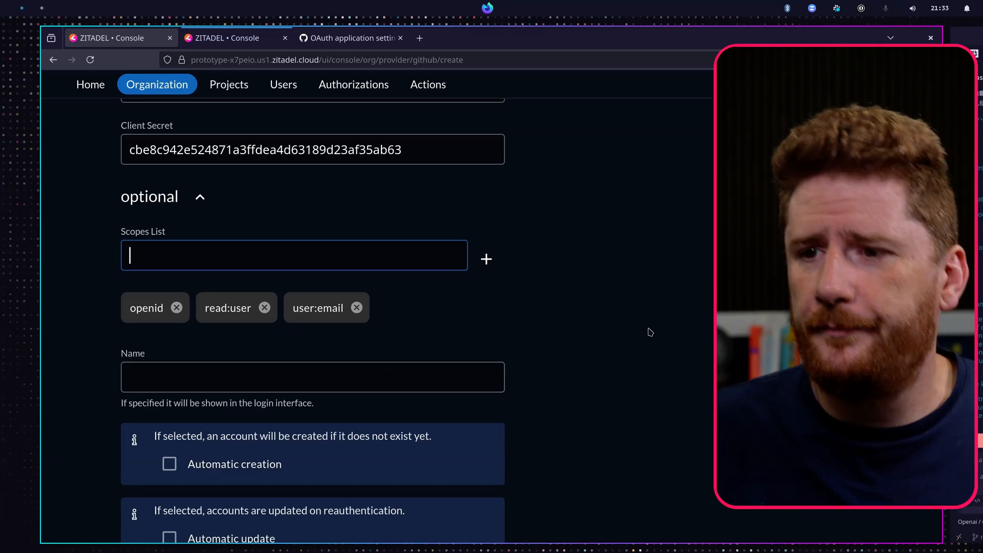
- Name the identity provider GitHub Demo
{"action": "scroll", "coordinate": [650, 333], "scroll_direction": "down", "scroll_amount": 4}
{"action": "left_click", "coordinate": [272, 180]}
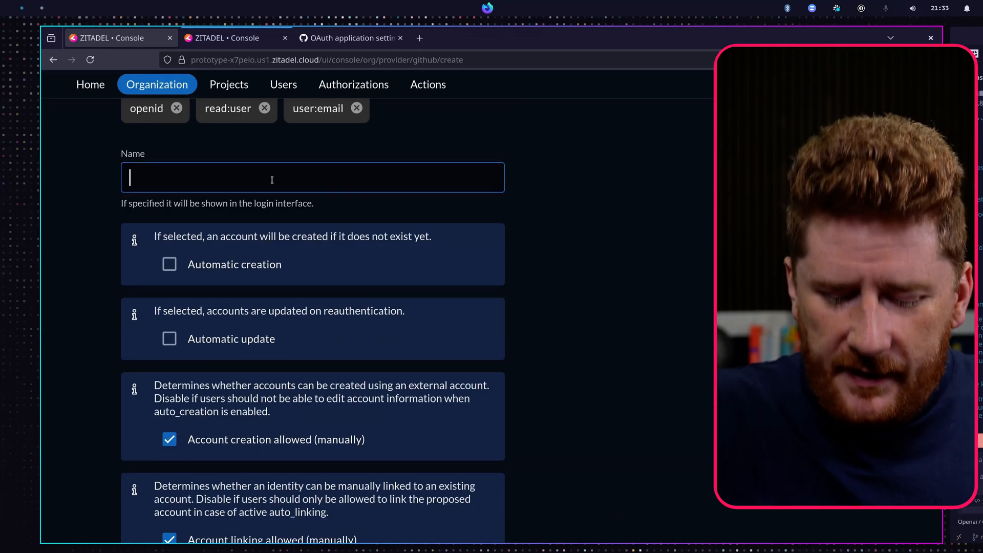
{"action": "type", "text": "GitHub Demo"}
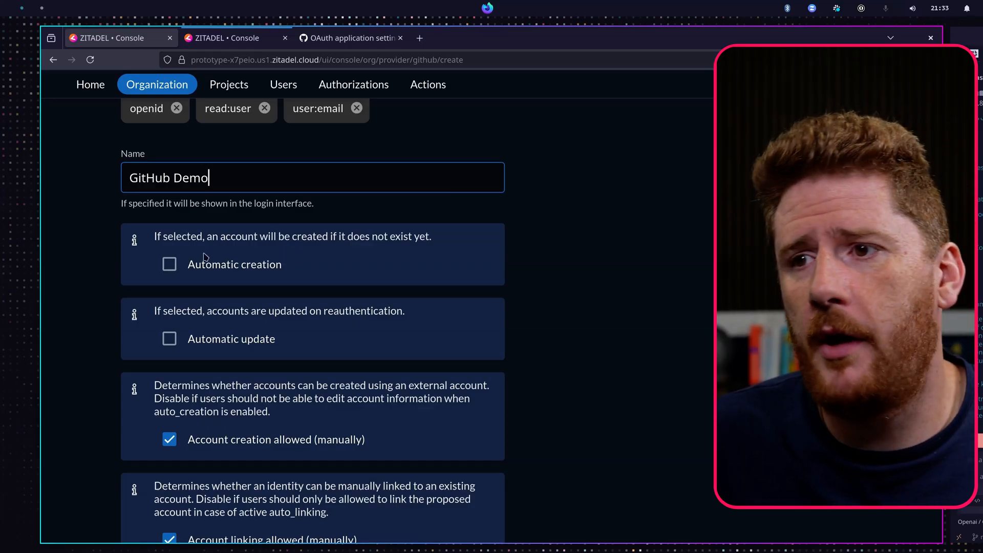
- Enable automatic account creation for the GitHub provider
{"action": "left_click", "coordinate": [168, 266]}
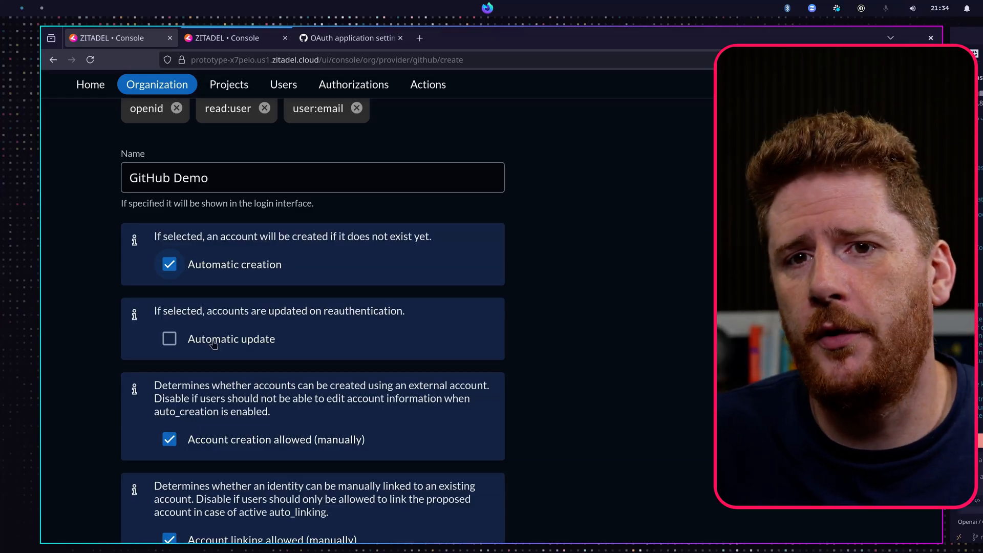
{"action": "scroll", "coordinate": [255, 361], "scroll_direction": "down", "scroll_amount": 2}
{"action": "scroll", "coordinate": [256, 358], "scroll_direction": "down", "scroll_amount": 2}
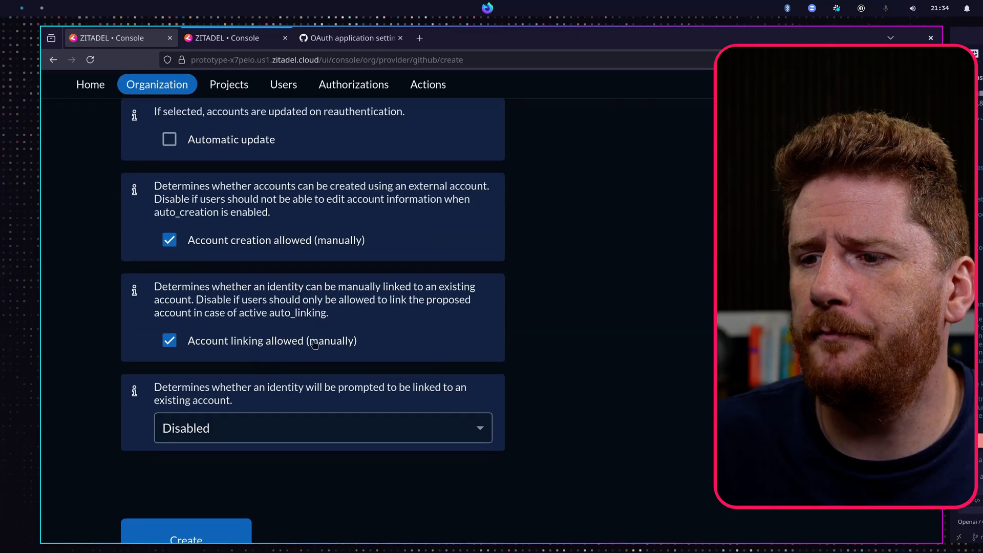
- Set the account linking prompt to Check for existing Email and create the GitHub provider
{"action": "left_click", "coordinate": [228, 428]}
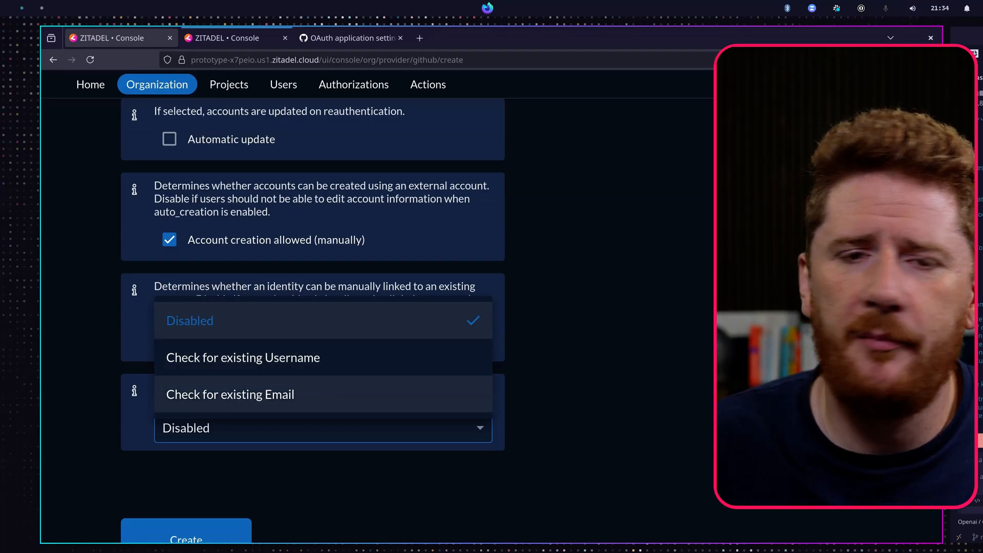
{"action": "left_click", "coordinate": [325, 396]}
{"action": "scroll", "coordinate": [314, 437], "scroll_direction": "down", "scroll_amount": 3}
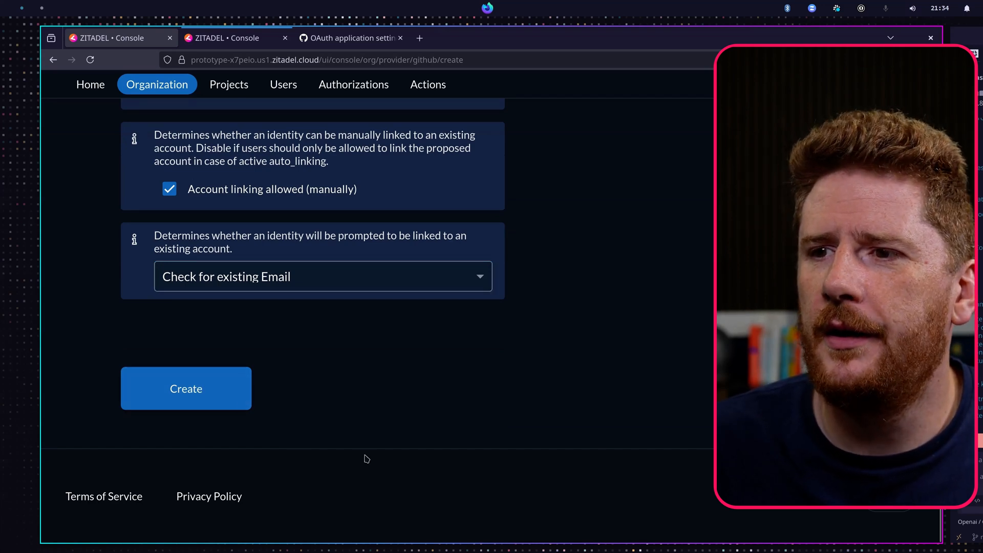
{"action": "left_click", "coordinate": [233, 391]}
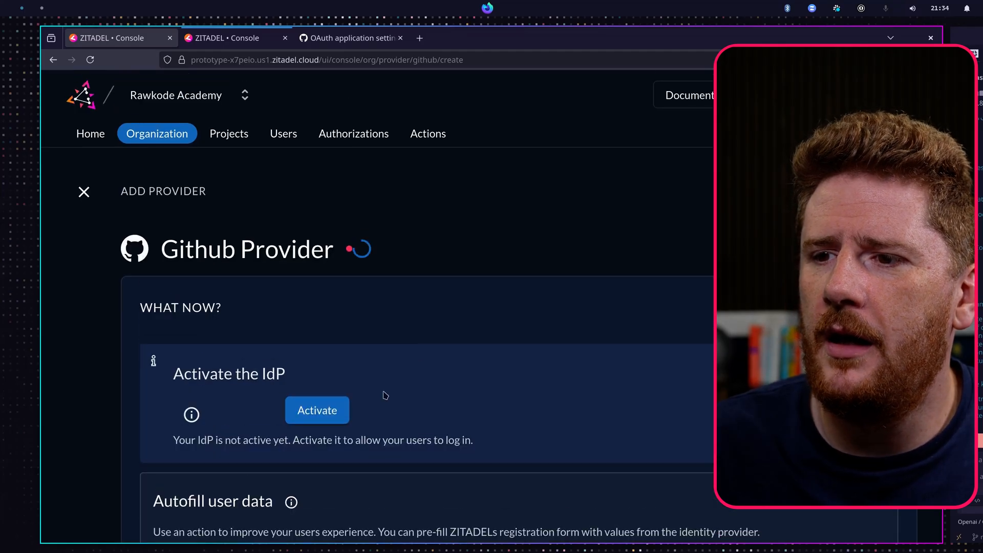
- Activate the new GitHub Demo identity provider for the organization
{"action": "left_click", "coordinate": [320, 384]}
{"action": "scroll", "coordinate": [599, 378], "scroll_direction": "down", "scroll_amount": 4}
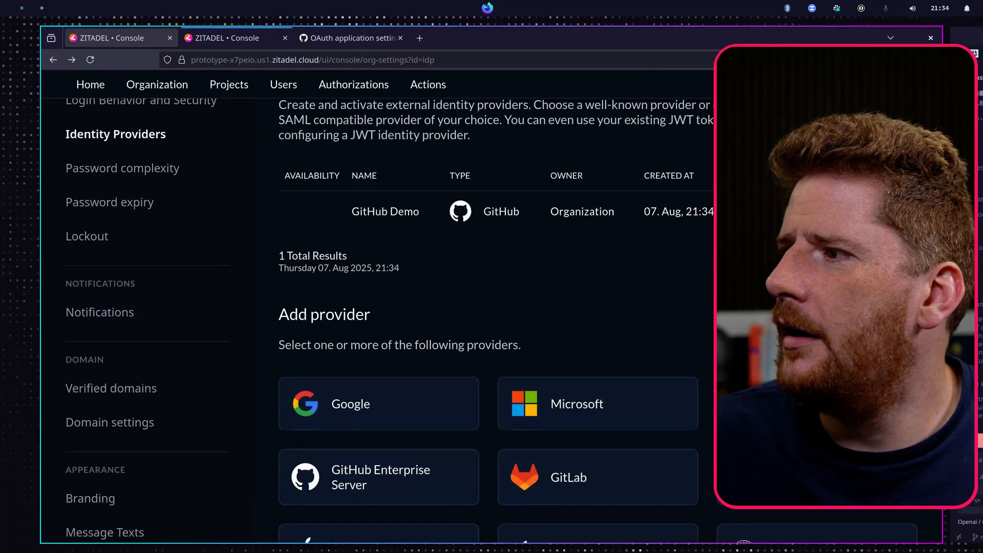
{"action": "left_click", "coordinate": [869, 212]}
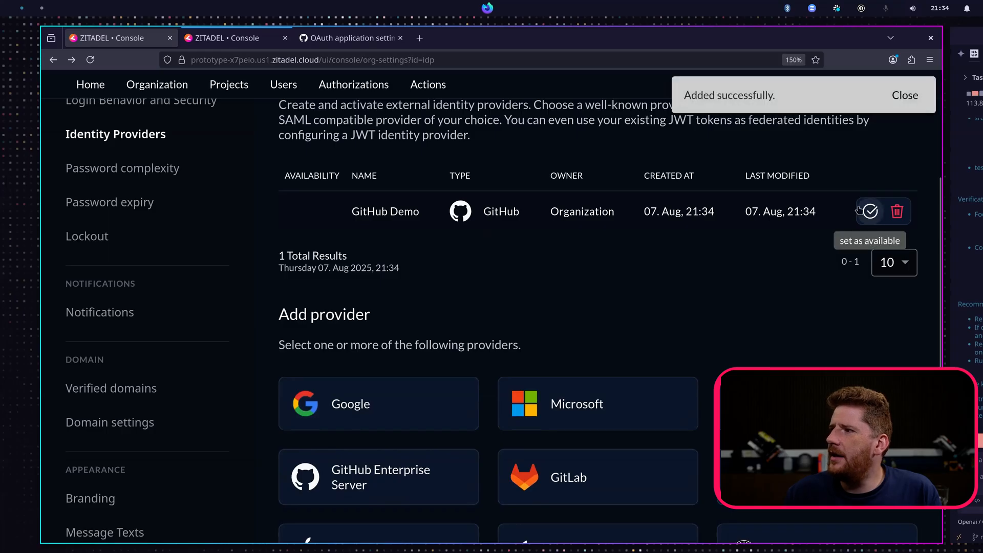
- Reload the second console tab to reach the login page and register through the GitHub Demo provider
{"action": "left_click", "coordinate": [253, 40]}
{"action": "key", "text": "ctrl+r"}
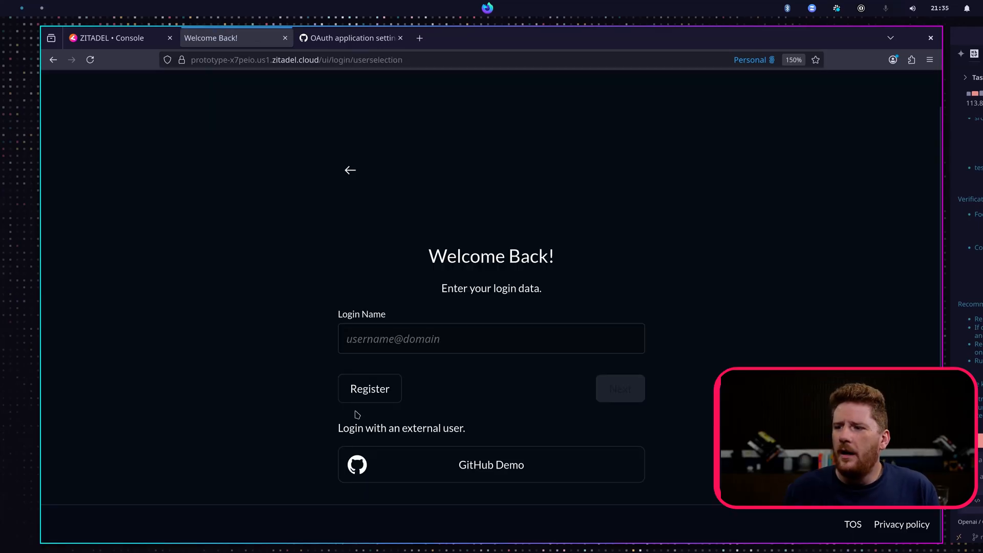
{"action": "left_click", "coordinate": [374, 392]}
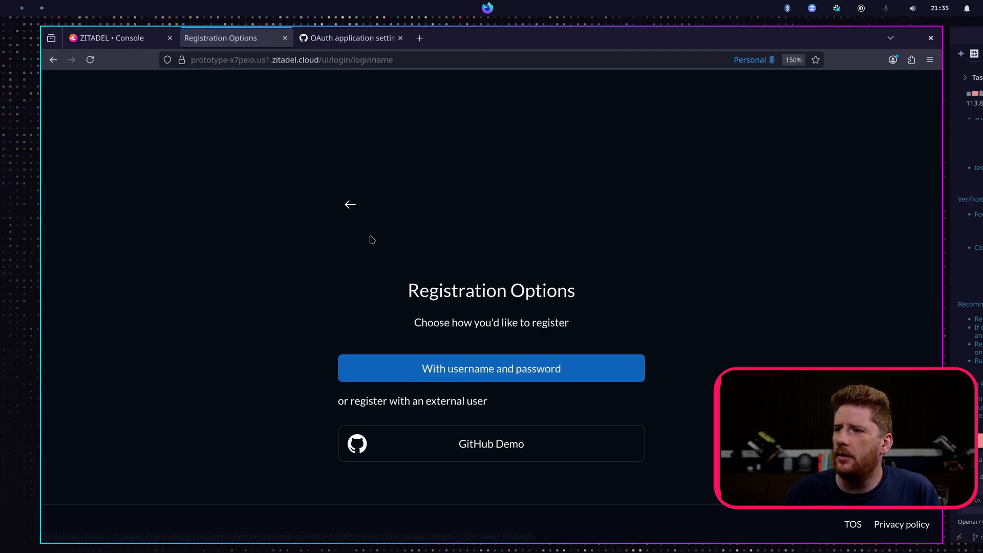
{"action": "left_click", "coordinate": [352, 206]}
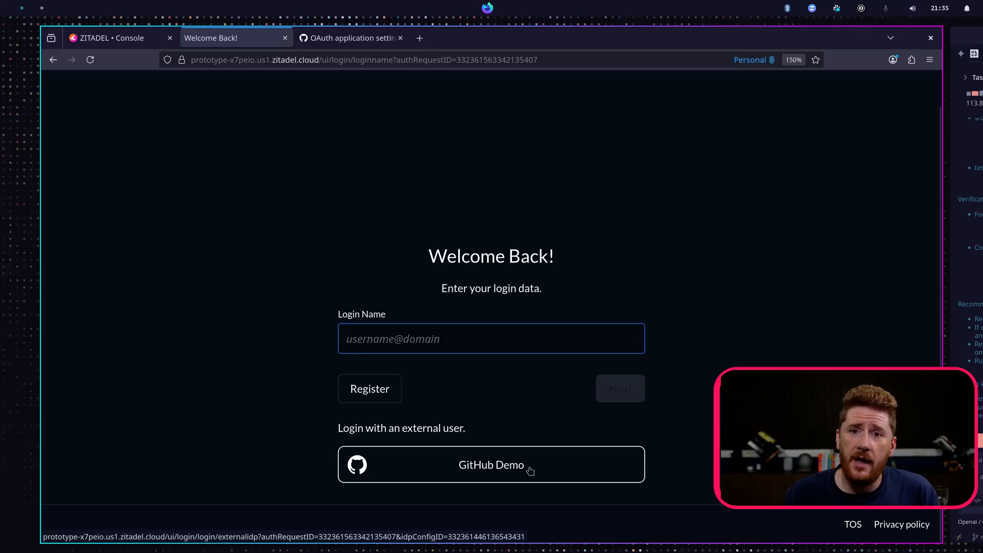
{"action": "left_click", "coordinate": [386, 388]}
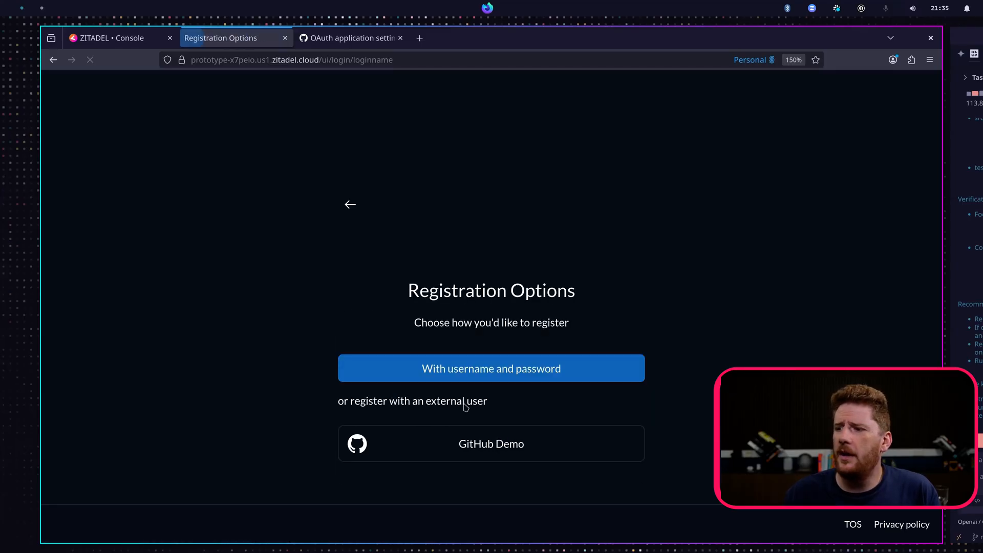
{"action": "left_click", "coordinate": [476, 444]}
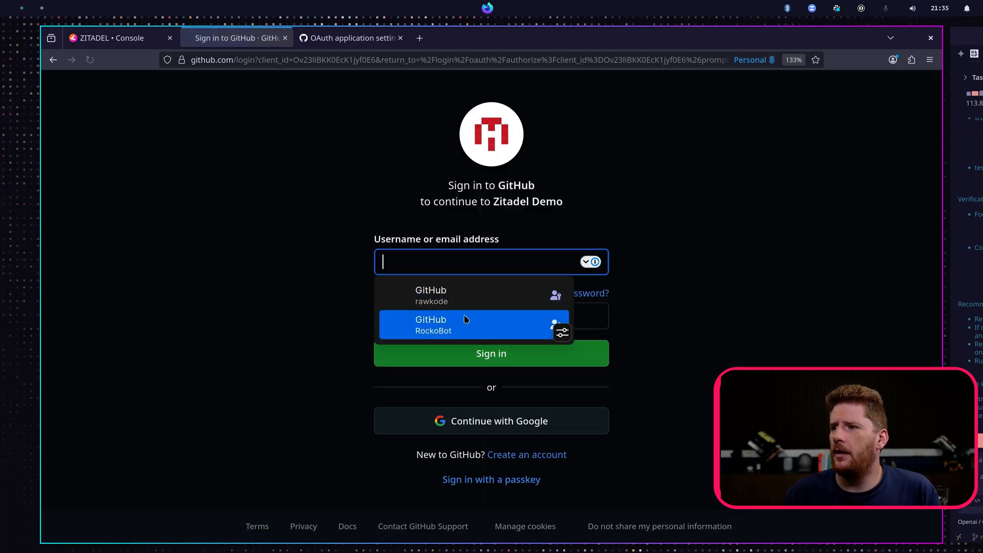
- Sign in to GitHub with a passkey, continue with the signed-in account, and authorize the Zitadel Demo app
{"action": "left_click", "coordinate": [697, 289]}
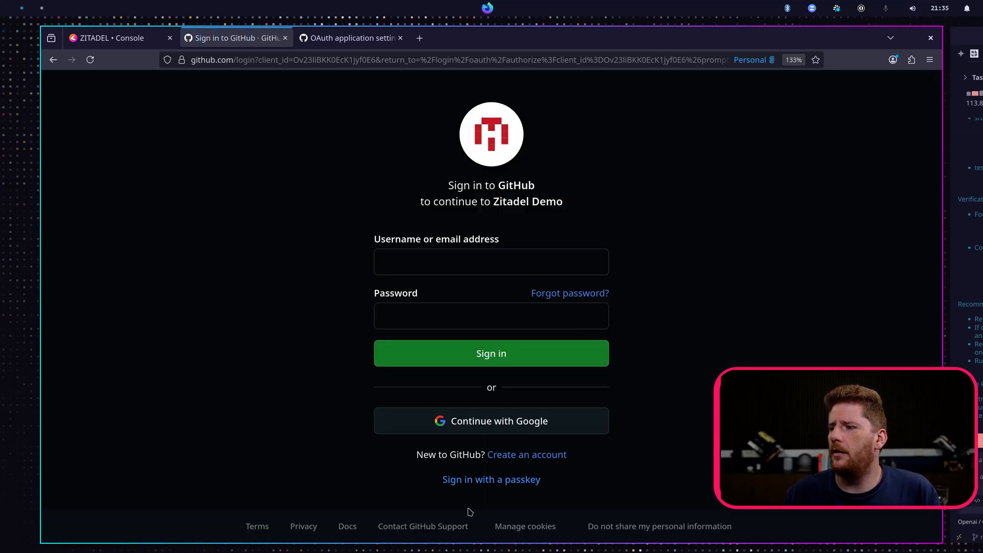
{"action": "left_click", "coordinate": [472, 482]}
{"action": "left_click", "coordinate": [790, 152]}
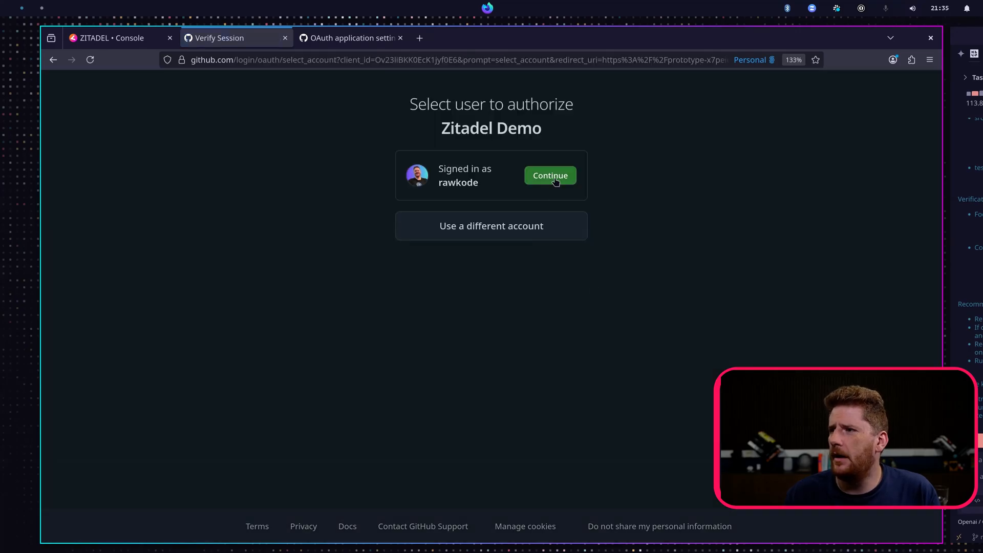
{"action": "left_click", "coordinate": [556, 182]}
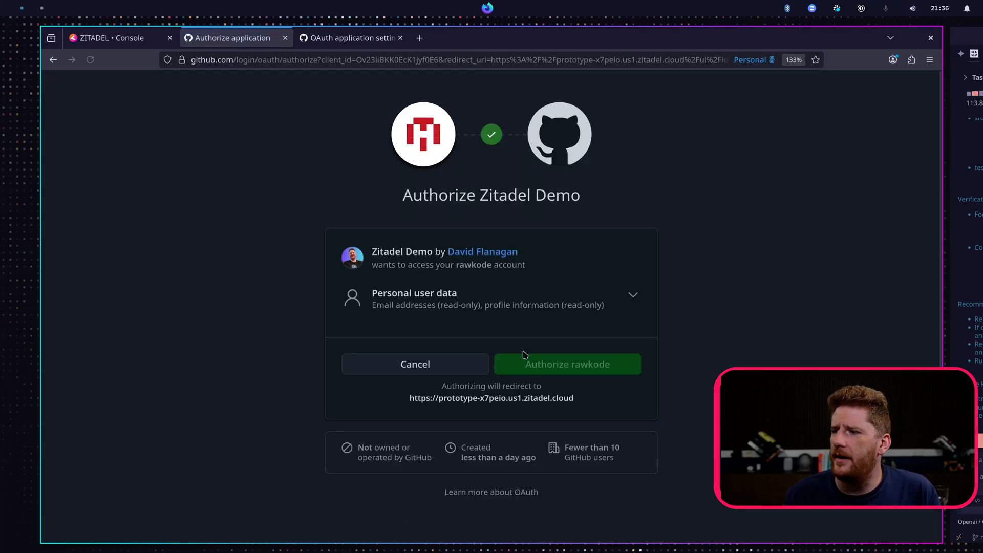
{"action": "left_click", "coordinate": [635, 297]}
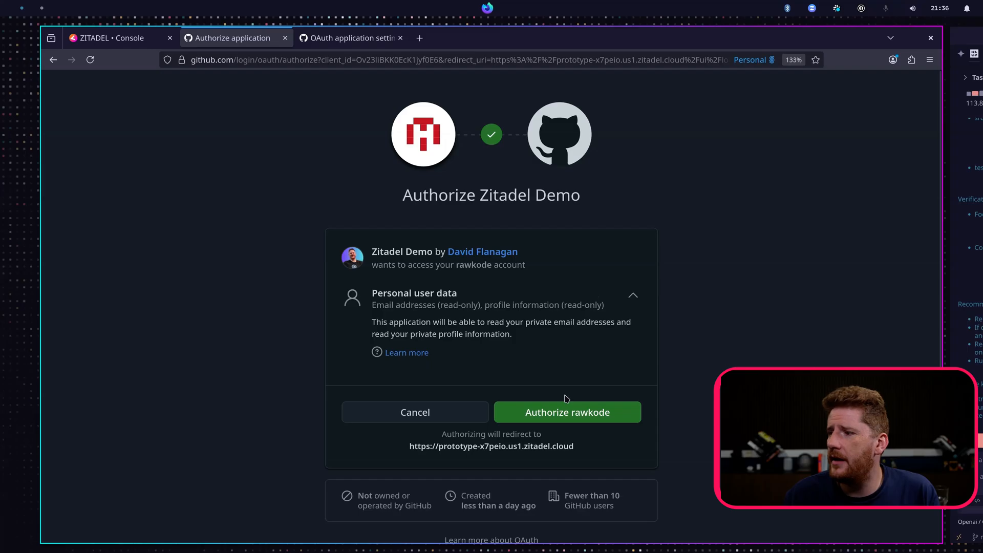
{"action": "left_click", "coordinate": [578, 420]}
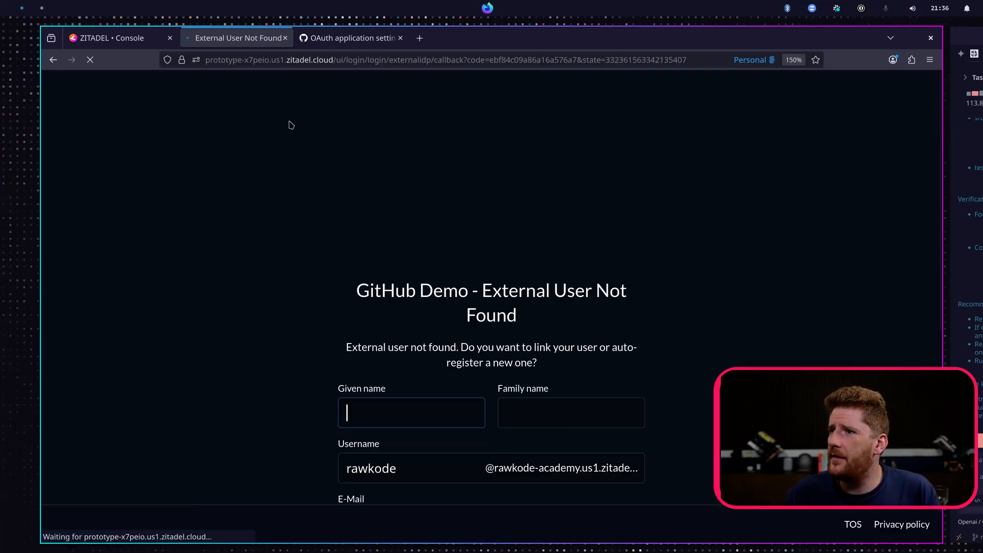
- Dismiss the password manager prompt and fill in the new user's given name and family name
{"action": "scroll", "coordinate": [589, 310], "scroll_direction": "down", "scroll_amount": 4}
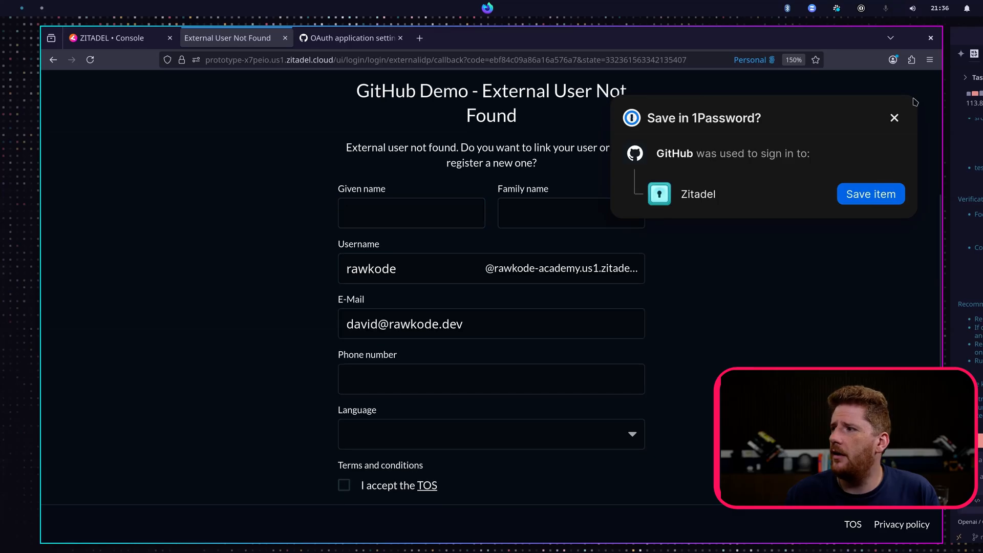
{"action": "left_click", "coordinate": [895, 118]}
{"action": "left_click", "coordinate": [638, 168]}
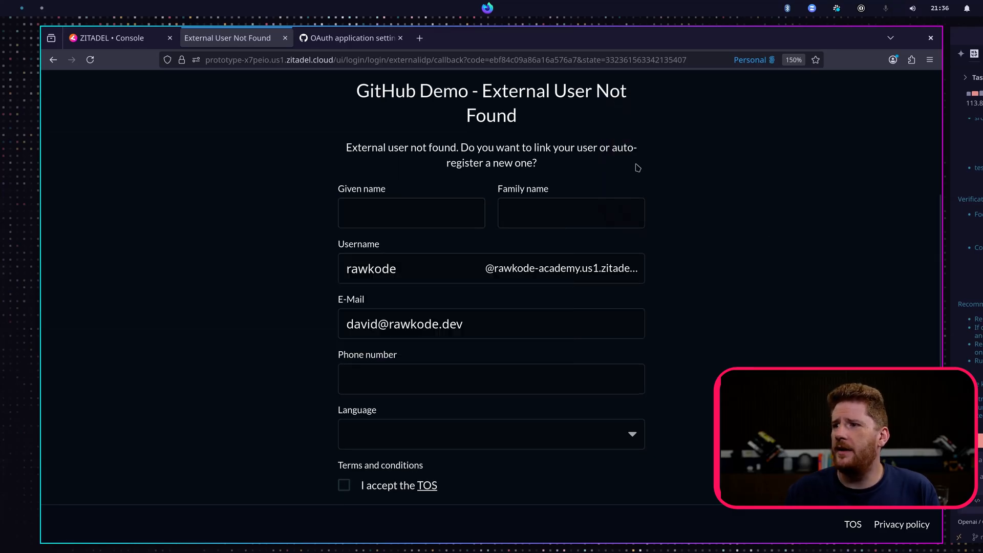
{"action": "left_click_drag", "start_coordinate": [352, 148], "coordinate": [610, 160]}
{"action": "left_click", "coordinate": [625, 162]}
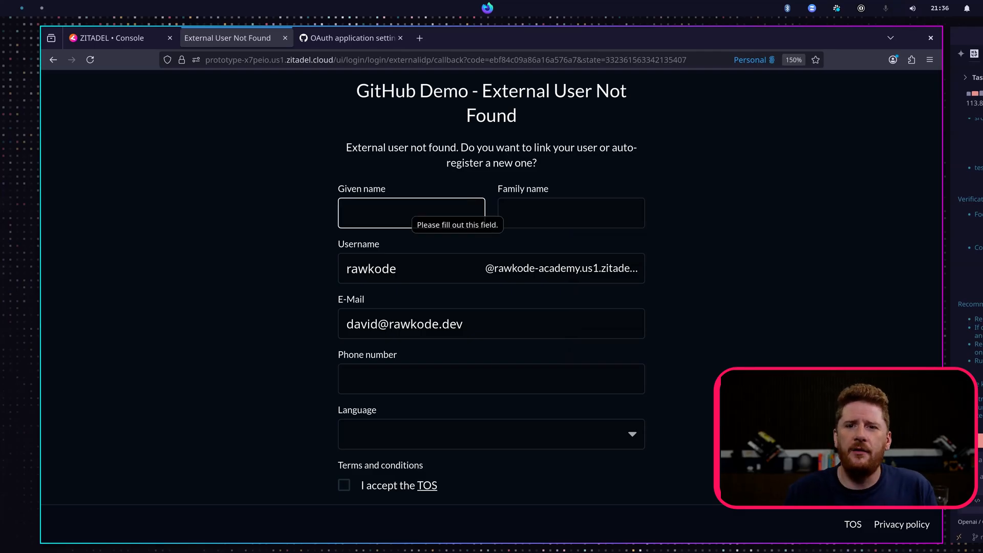
{"action": "left_click", "coordinate": [353, 218]}
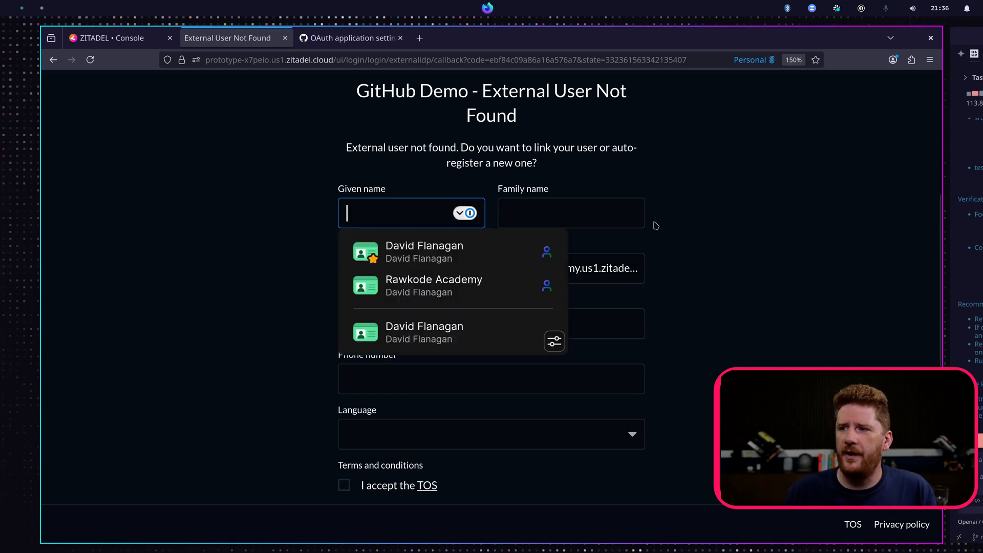
{"action": "type", "text": "David"}
{"action": "key", "text": "Tab"}
{"action": "type", "text": "F"}
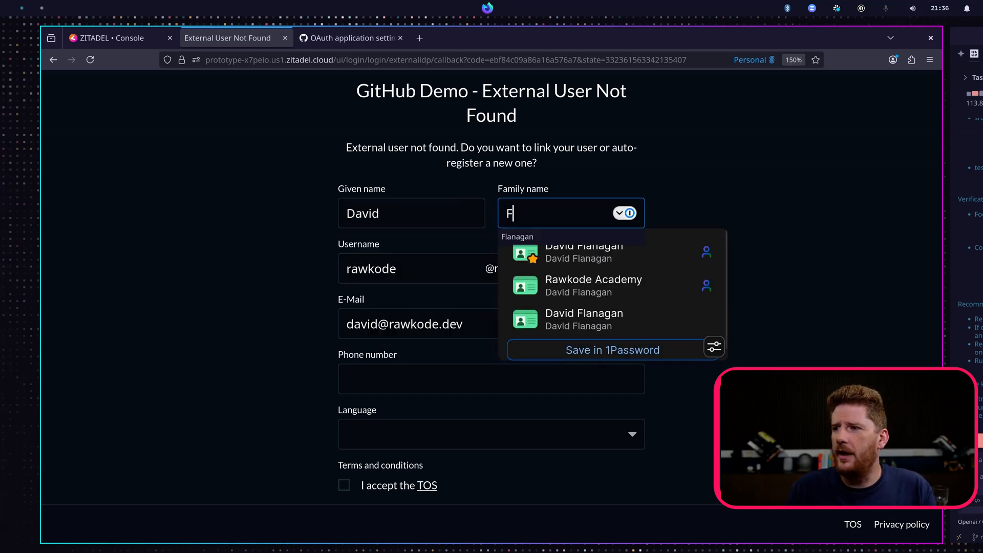
{"action": "type", "text": "lanagan"}
{"action": "left_click", "coordinate": [670, 219]}
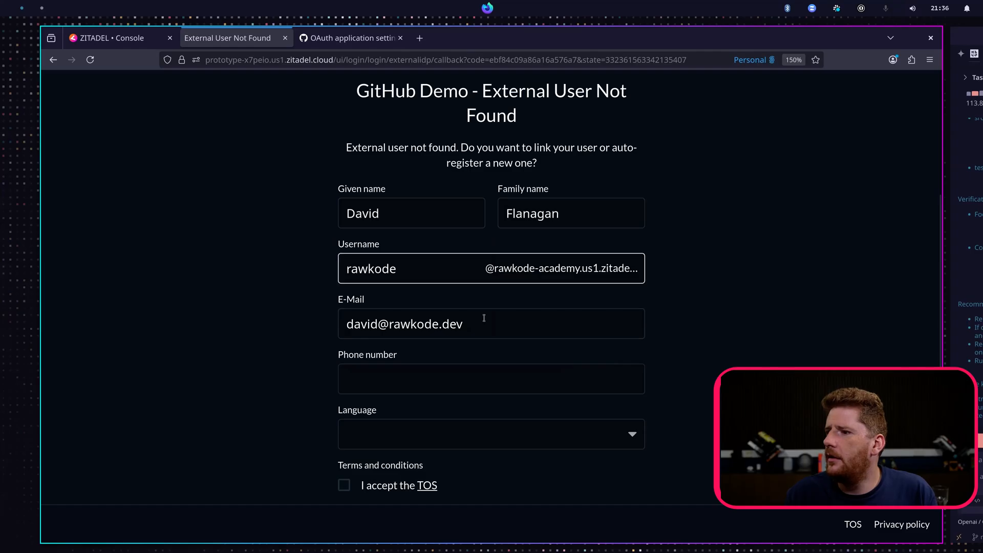
- Accept the TOS and privacy policy and register the new user
{"action": "left_click", "coordinate": [361, 487]}
{"action": "scroll", "coordinate": [348, 434], "scroll_direction": "down", "scroll_amount": 3}
{"action": "left_click", "coordinate": [352, 379]}
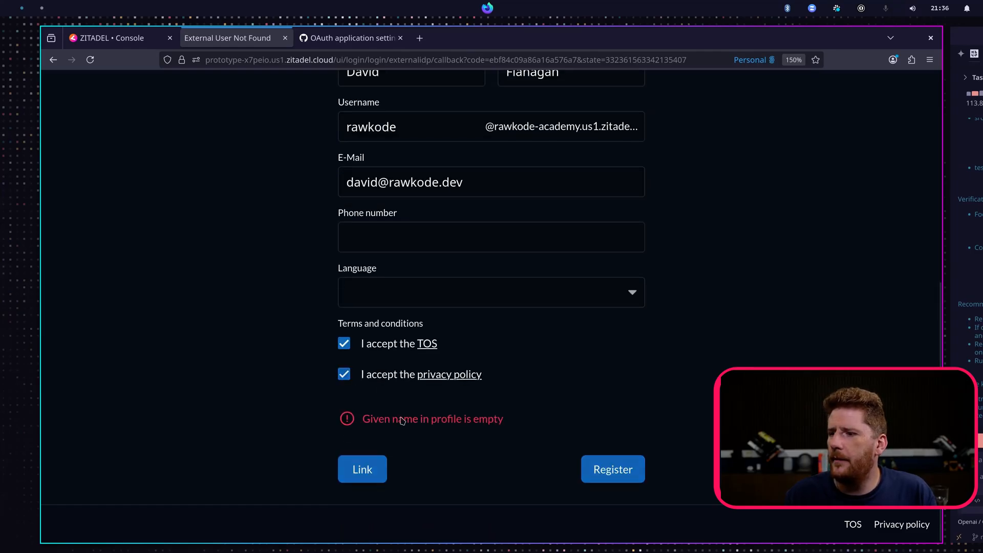
{"action": "left_click", "coordinate": [630, 470]}
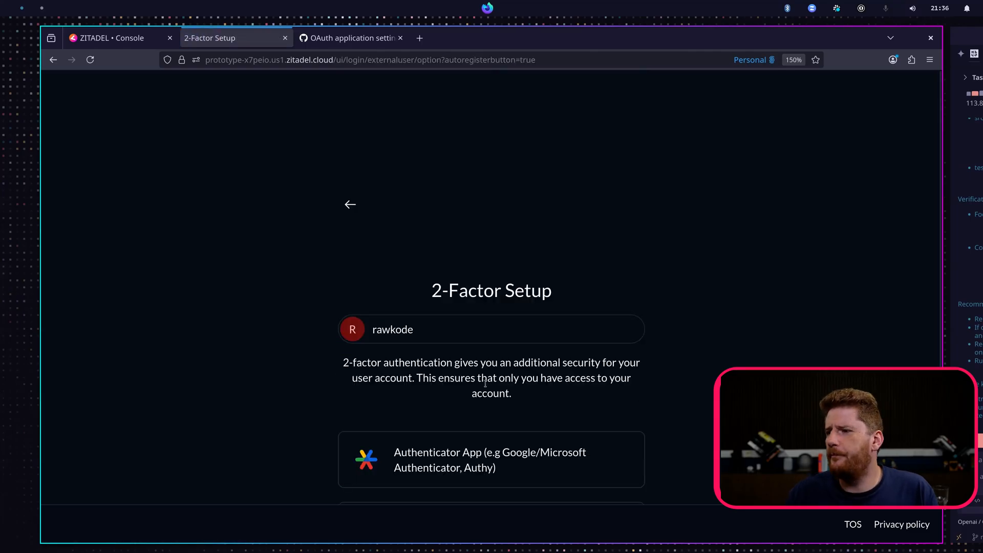
- Skip the two-factor setup and log out from the account menu
{"action": "scroll", "coordinate": [409, 455], "scroll_direction": "down", "scroll_amount": 3}
{"action": "left_click", "coordinate": [364, 468]}
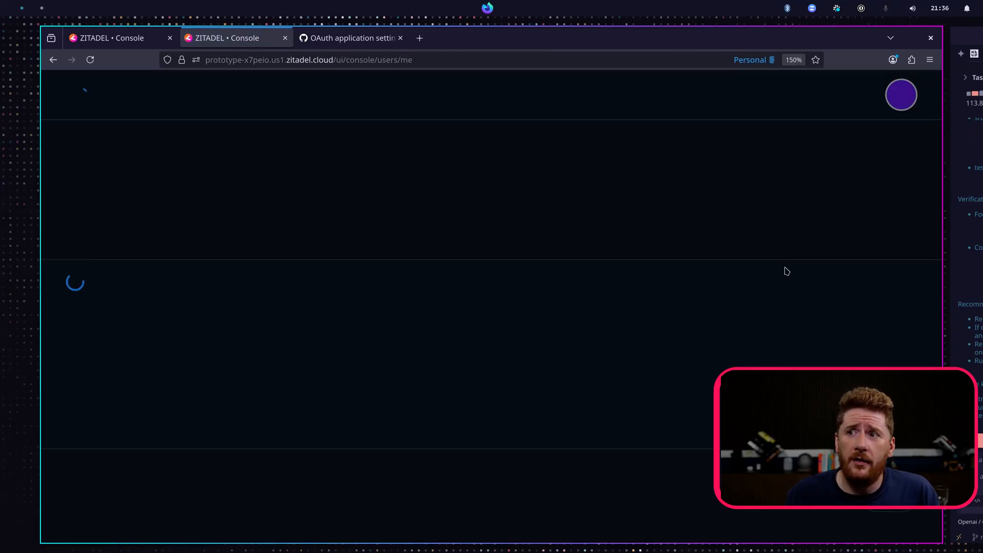
{"action": "left_click", "coordinate": [902, 95]}
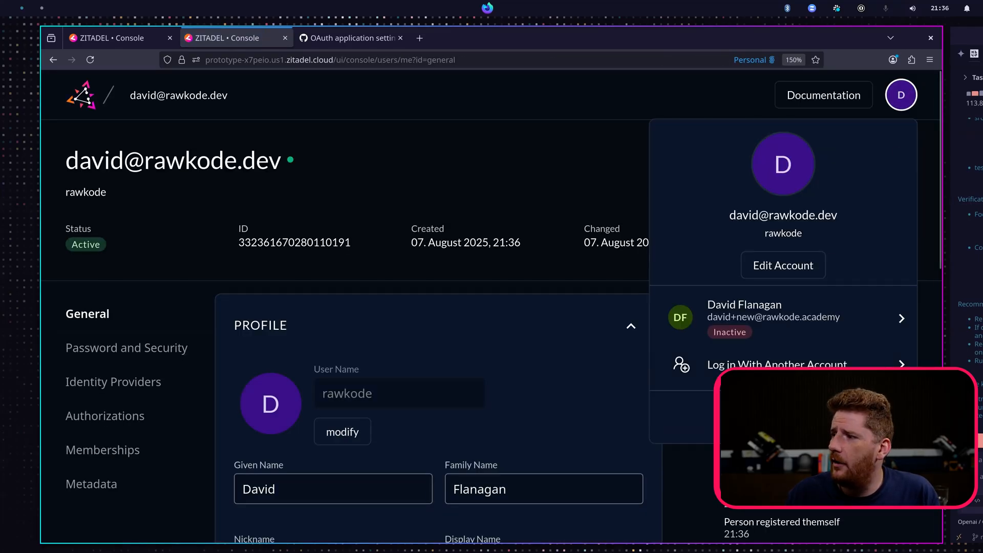
{"action": "left_click", "coordinate": [784, 416]}
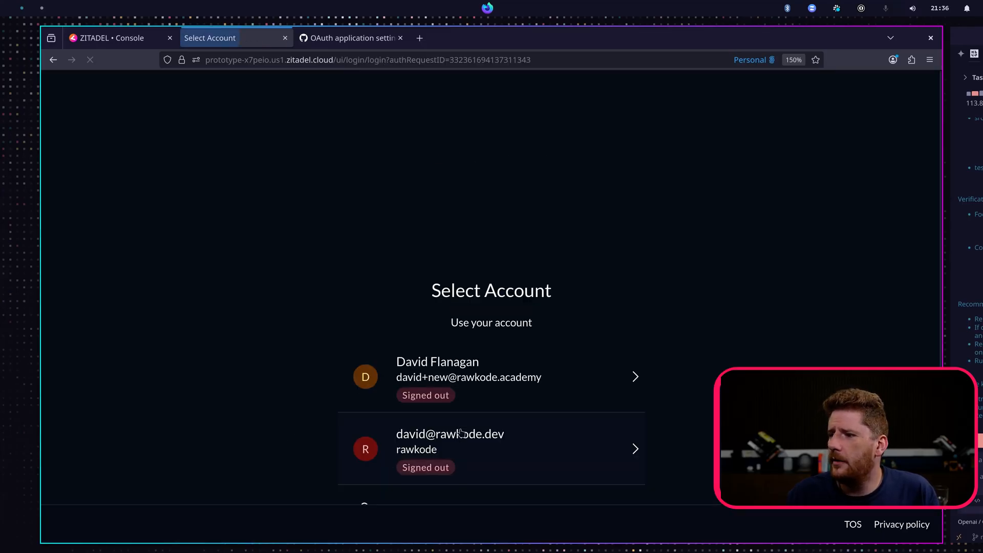
- Log back in with the GitHub-linked account through the GitHub Demo provider
{"action": "left_click", "coordinate": [459, 466]}
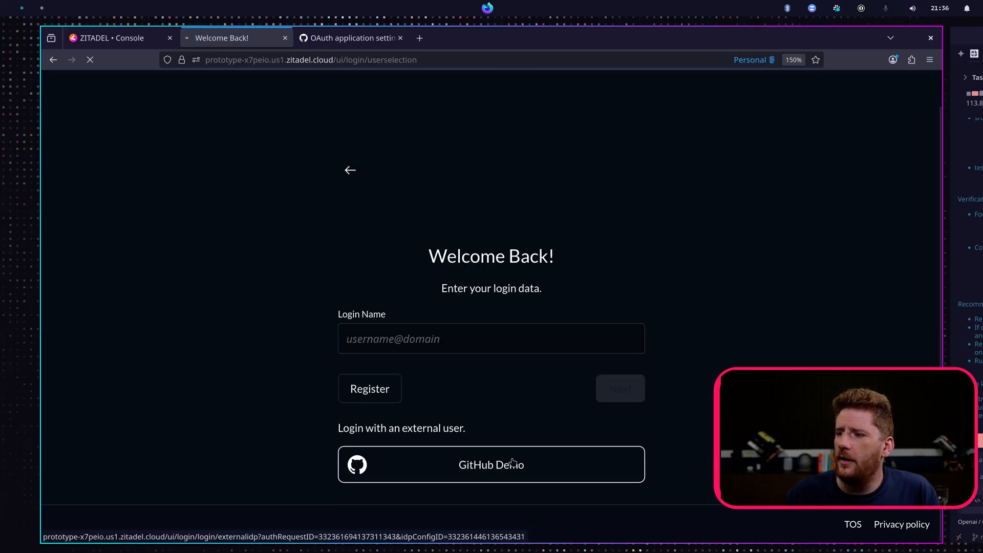
{"action": "left_click", "coordinate": [513, 464]}
{"action": "left_click", "coordinate": [554, 180]}
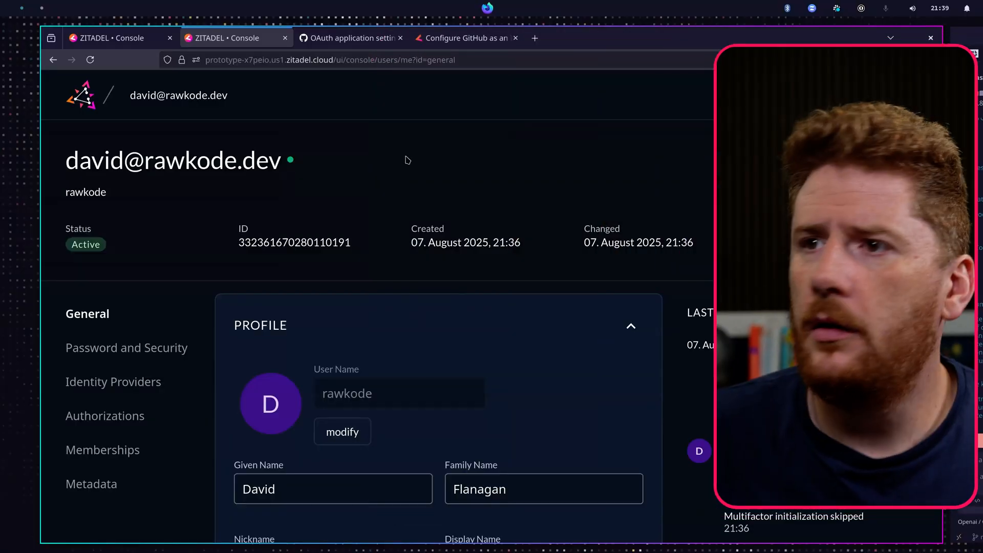
- Read the ZITADEL GitHub guide's section on adding an action to autofill user data
{"action": "left_click", "coordinate": [428, 41]}
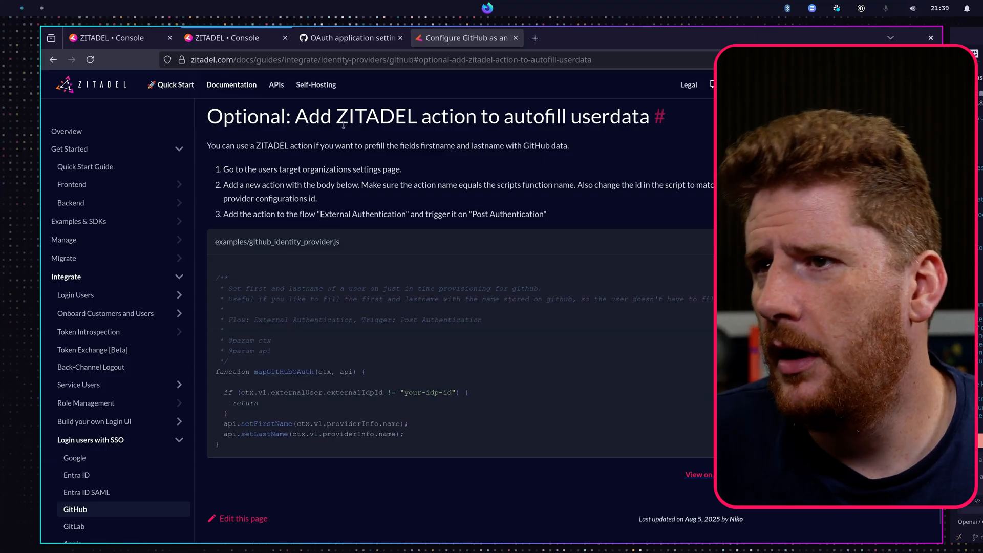
{"action": "left_click_drag", "start_coordinate": [248, 116], "coordinate": [666, 114]}
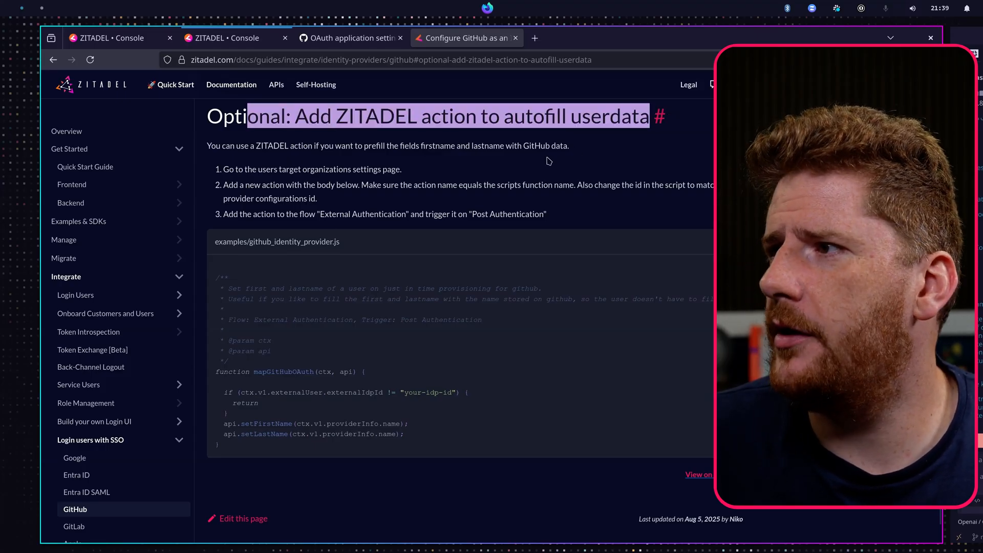
{"action": "left_click", "coordinate": [431, 189]}
{"action": "scroll", "coordinate": [430, 188], "scroll_direction": "up", "scroll_amount": 15}
{"action": "scroll", "coordinate": [202, 176], "scroll_direction": "up", "scroll_amount": 5}
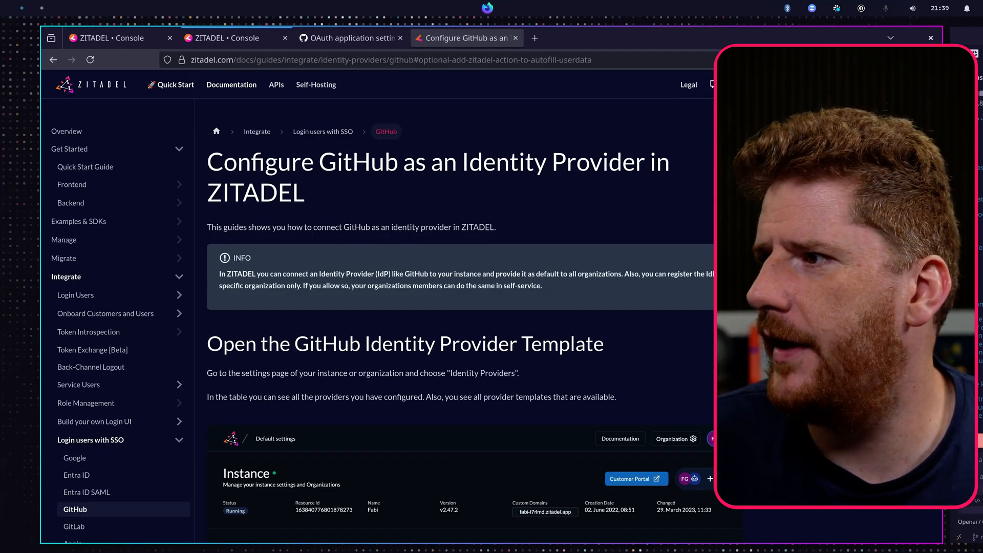
{"action": "left_click", "coordinate": [799, 279]}
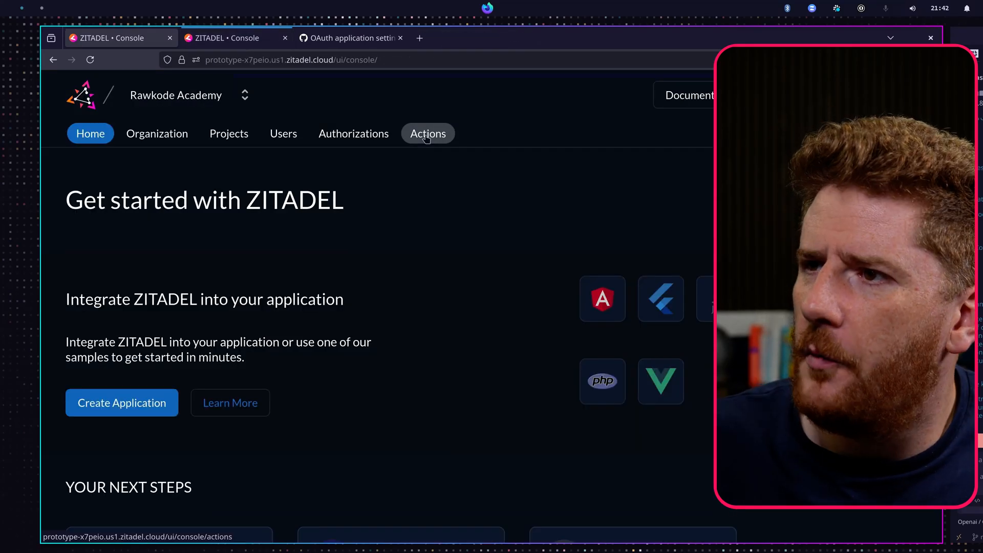
- Open the organization's Actions page in the console
{"action": "left_click", "coordinate": [424, 136]}
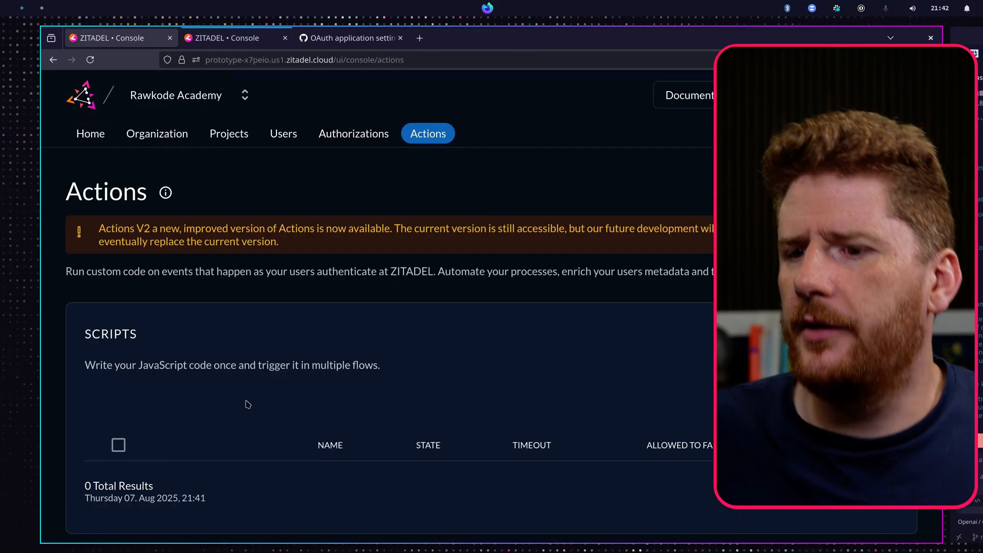
- Start creating a new action named updateGitHubUser
{"action": "left_click", "coordinate": [866, 406]}
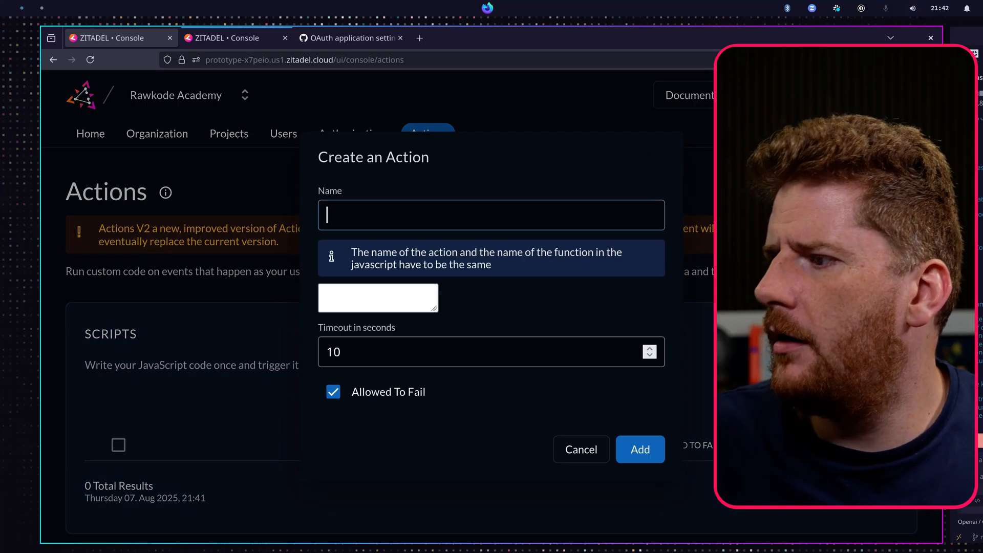
{"action": "type", "text": "u"}
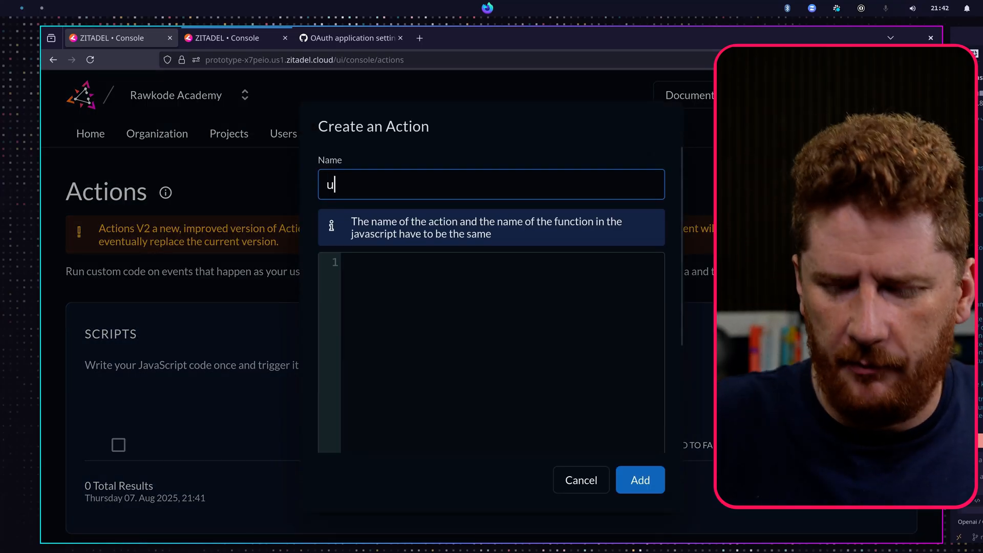
{"action": "type", "text": "pdateGit"}
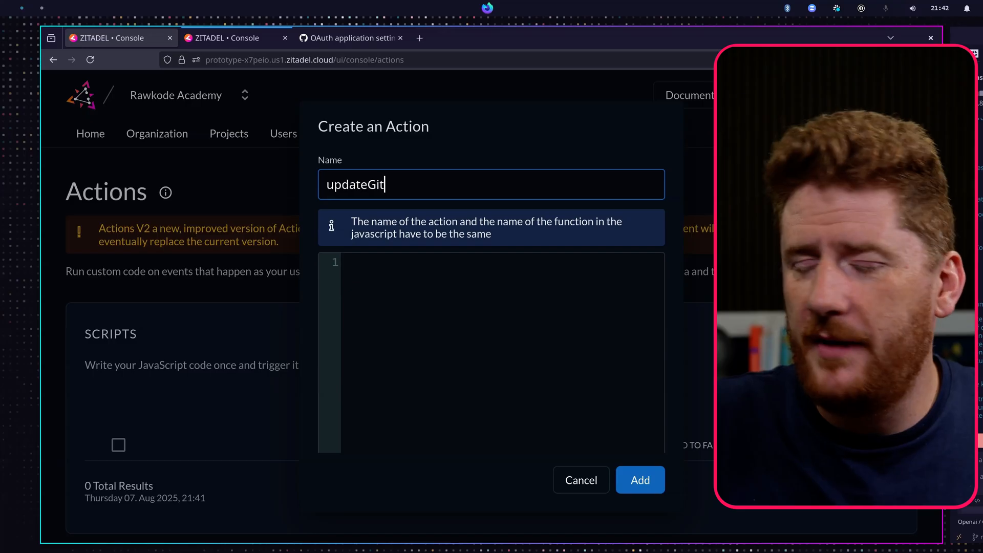
{"action": "type", "text": "HubUsere"}
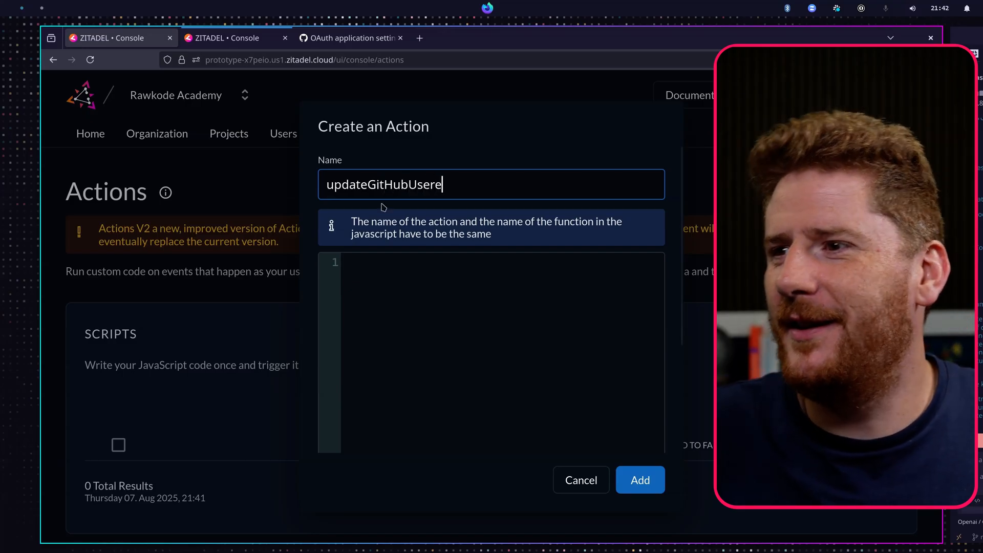
{"action": "key", "text": "BackSpace"}
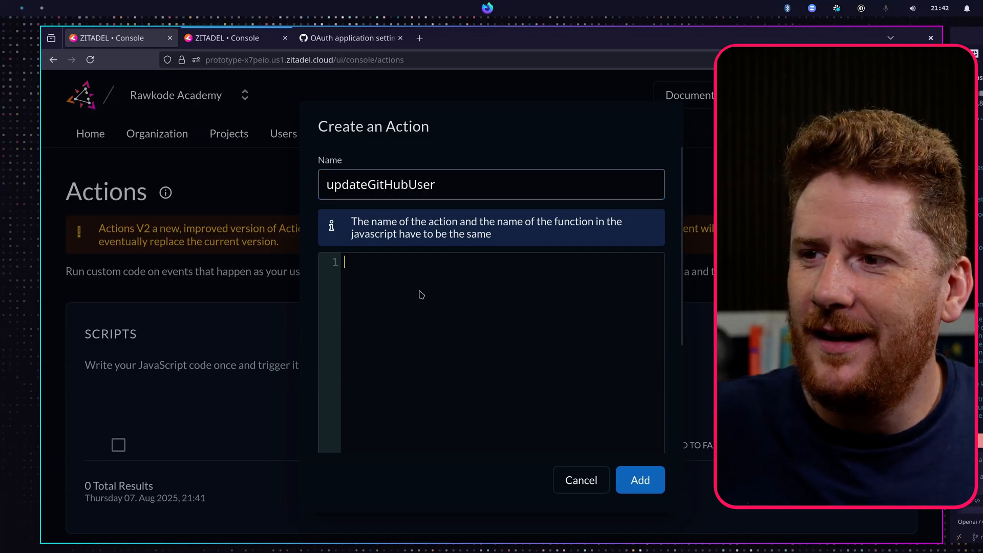
- Paste the guide's autofill script into the action's code editor
{"action": "left_click", "coordinate": [484, 317]}
{"action": "key", "text": "ctrl+v"}
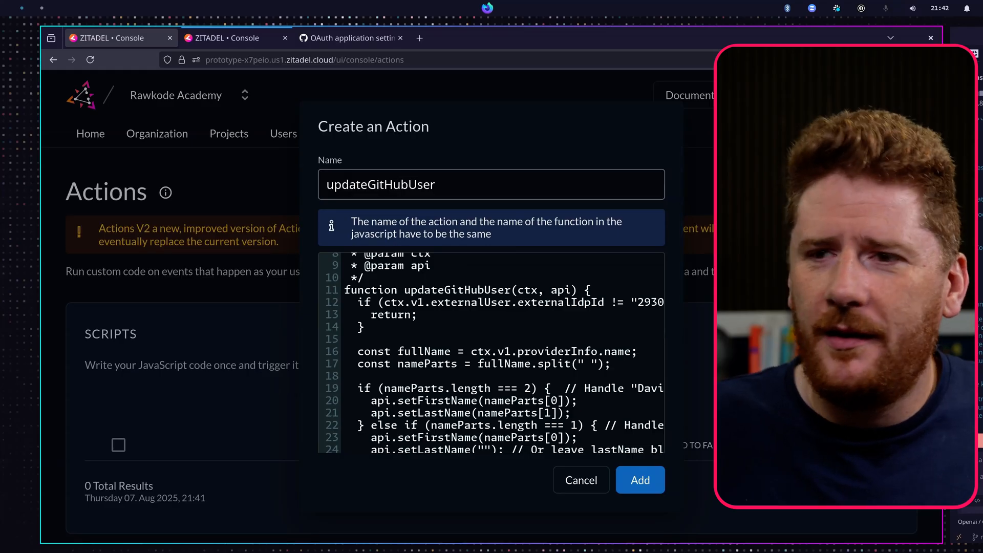
{"action": "scroll", "coordinate": [484, 312], "scroll_direction": "up", "scroll_amount": 4}
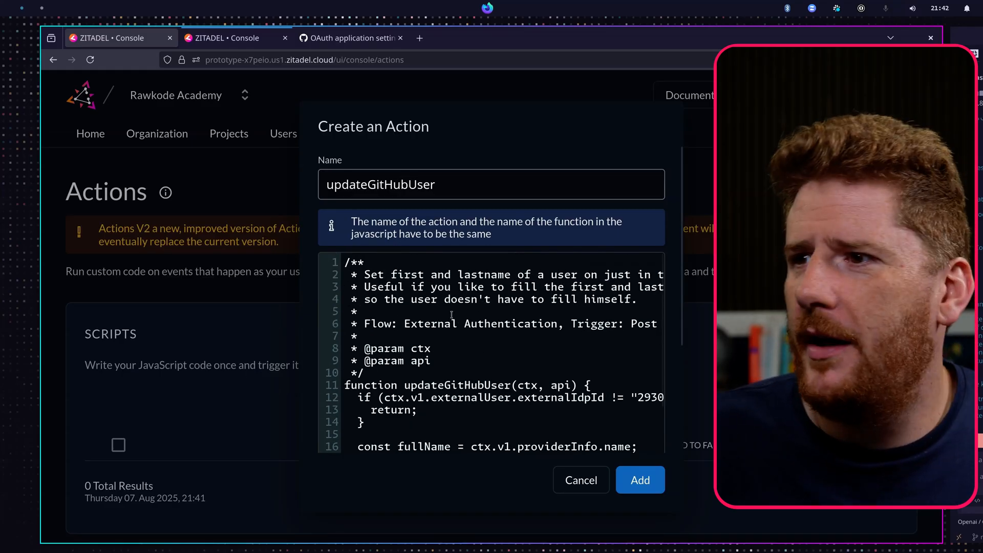
{"action": "scroll", "coordinate": [500, 357], "scroll_direction": "down", "scroll_amount": 3}
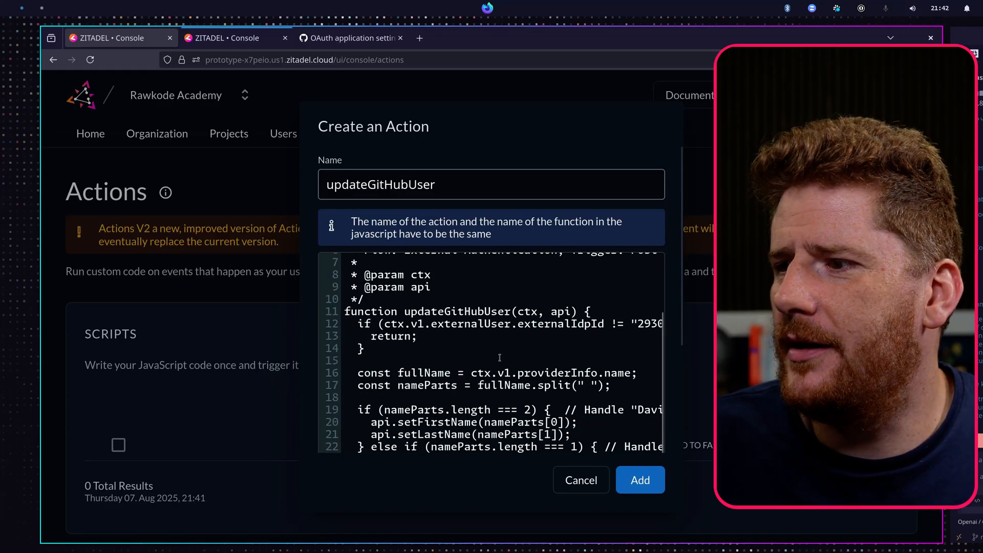
- Clear the placeholder IdP ID from the script's externalIdpId condition
{"action": "left_click", "coordinate": [529, 327]}
{"action": "key", "text": "End"}
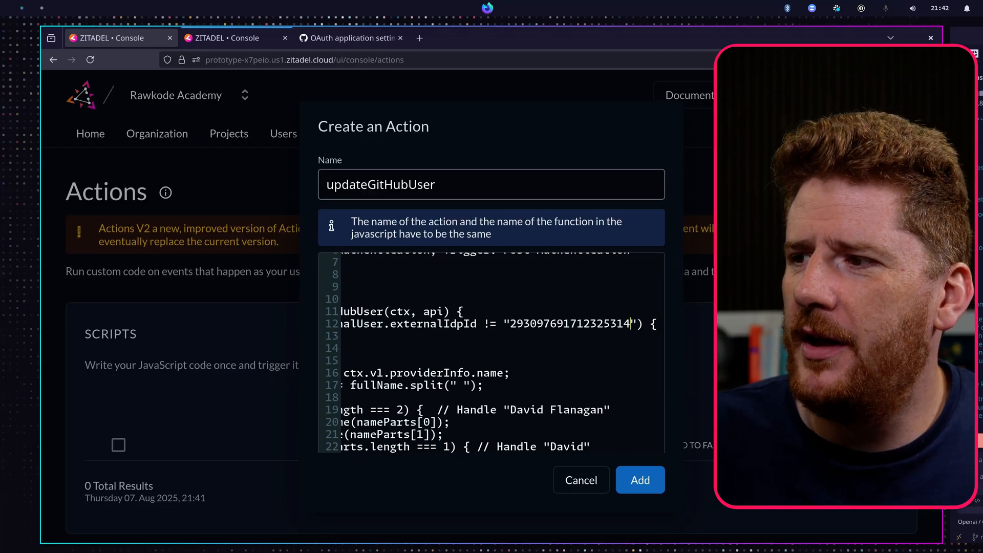
{"action": "key", "text": "ctrl+BackSpace"}
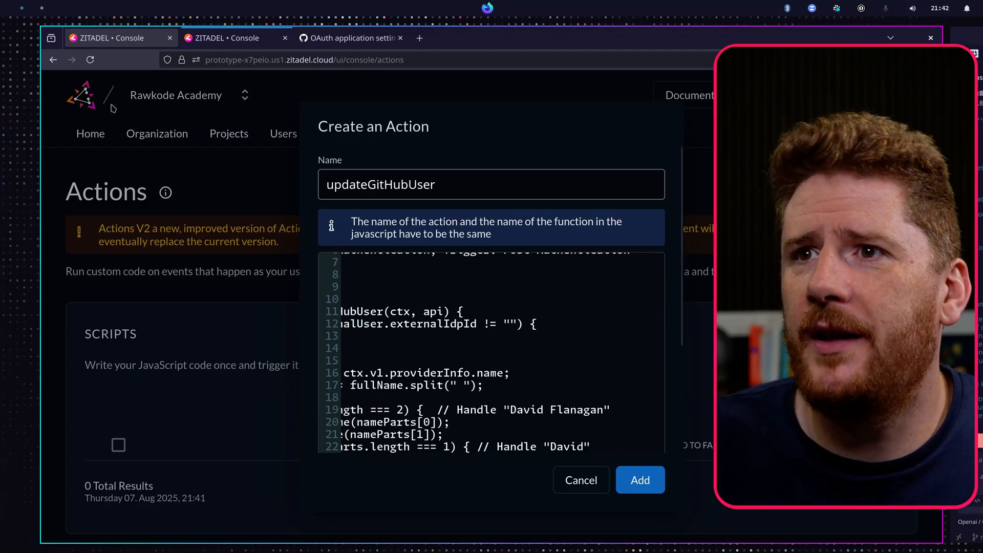
- Duplicate the console tab and open the GitHub Demo identity provider's settings in the organization
{"action": "right_click", "coordinate": [141, 46]}
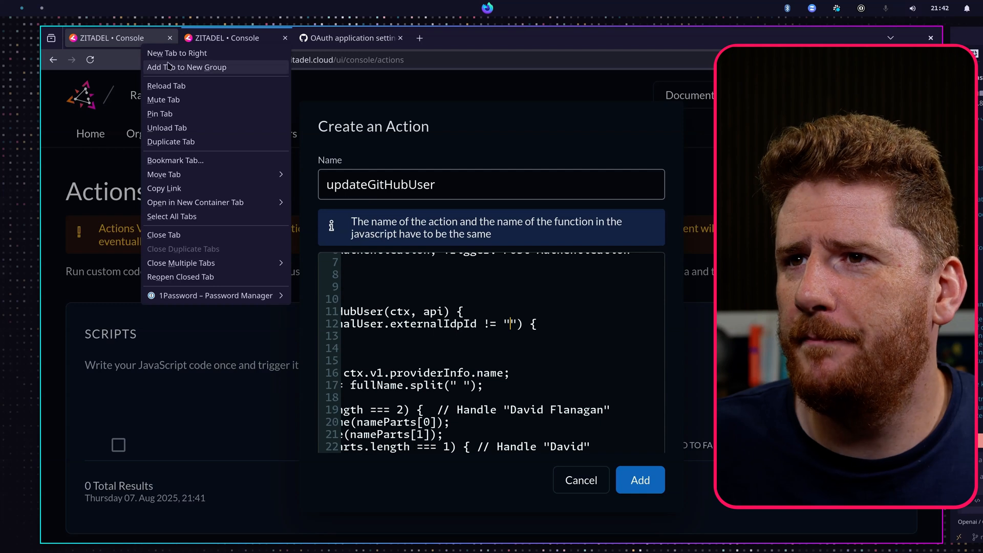
{"action": "left_click", "coordinate": [259, 142]}
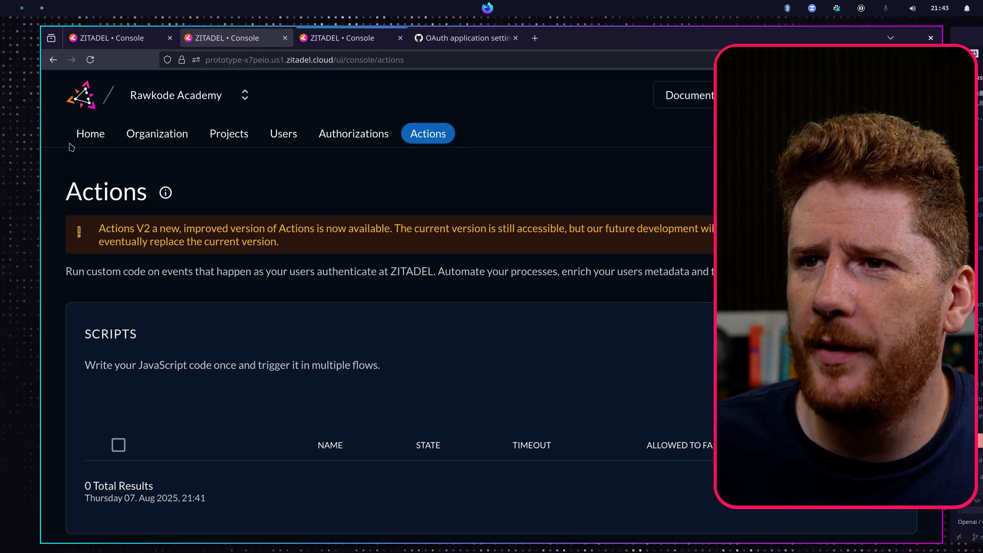
{"action": "left_click", "coordinate": [87, 134]}
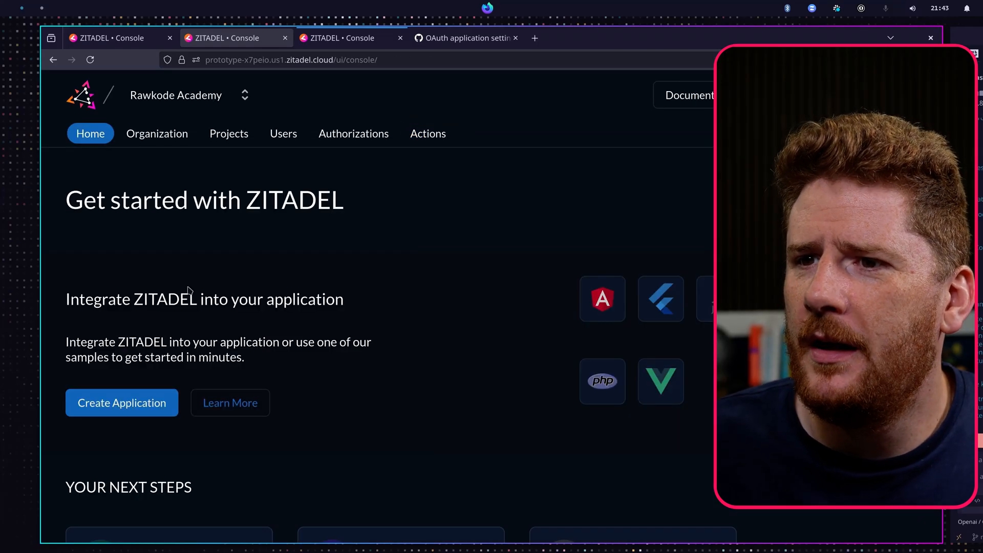
{"action": "left_click", "coordinate": [157, 133]}
{"action": "scroll", "coordinate": [141, 342], "scroll_direction": "down", "scroll_amount": 5}
{"action": "left_click", "coordinate": [108, 286]}
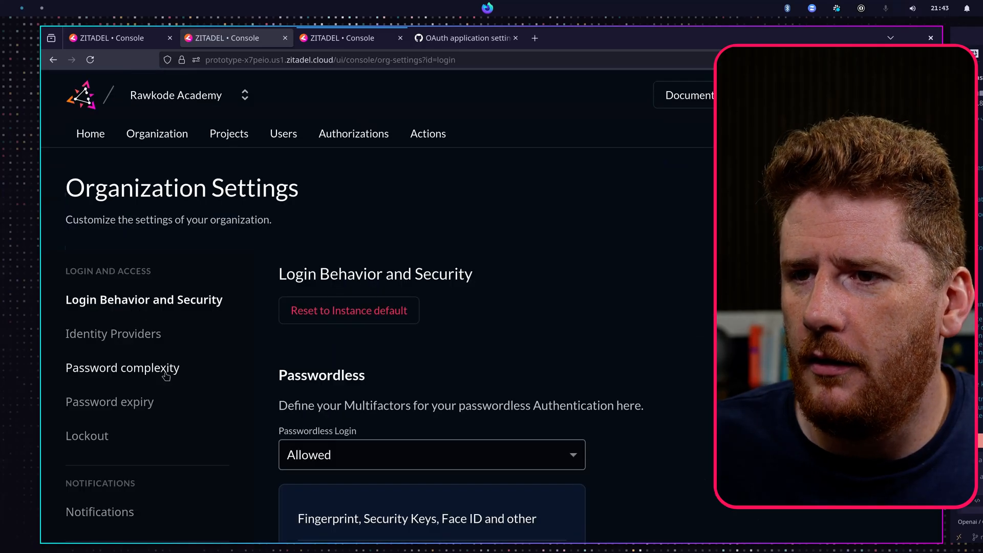
{"action": "left_click", "coordinate": [128, 334]}
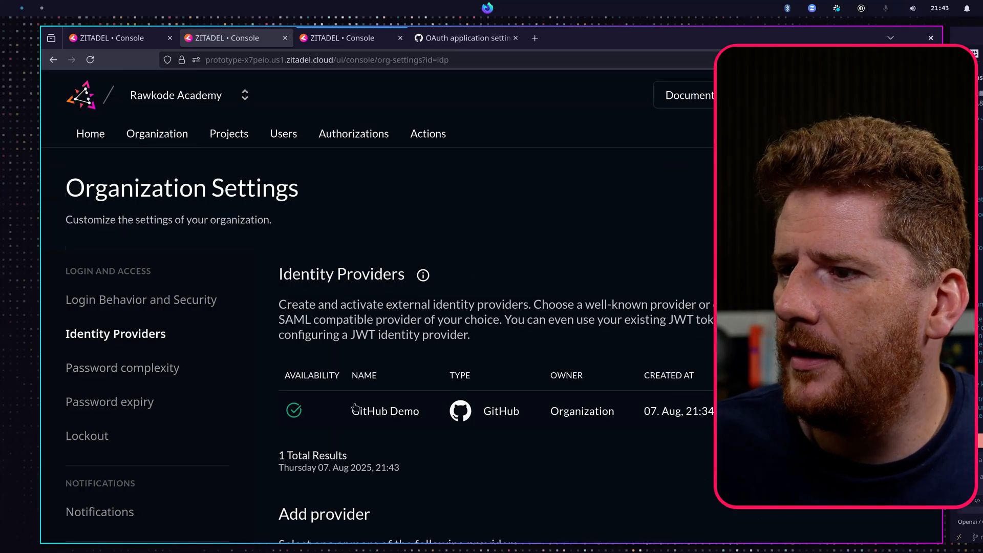
{"action": "left_click", "coordinate": [393, 410]}
{"action": "scroll", "coordinate": [394, 380], "scroll_direction": "down", "scroll_amount": 1}
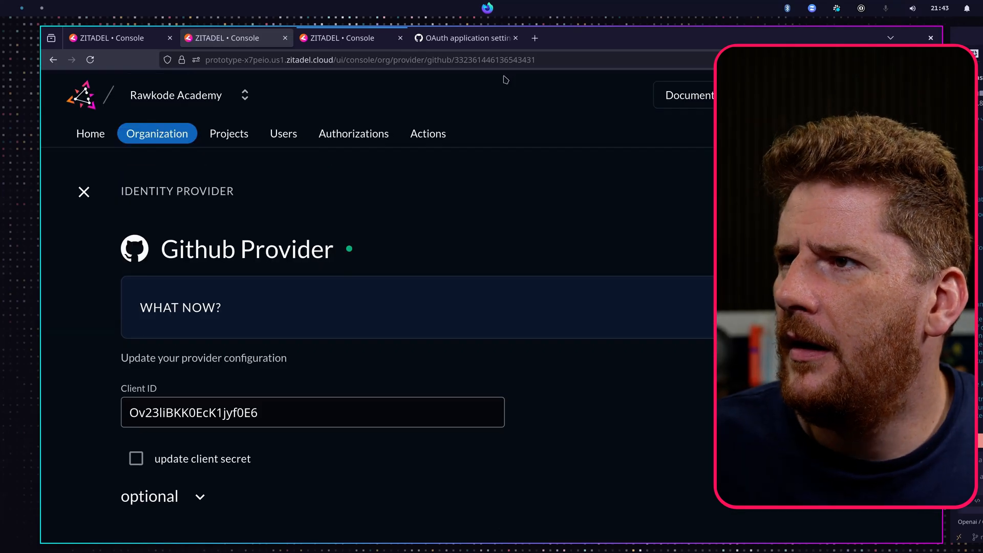
- Copy the provider's ID from its address and paste it into the script's externalIdpId condition
{"action": "double_click", "coordinate": [513, 61]}
{"action": "key", "text": "ctrl+c"}
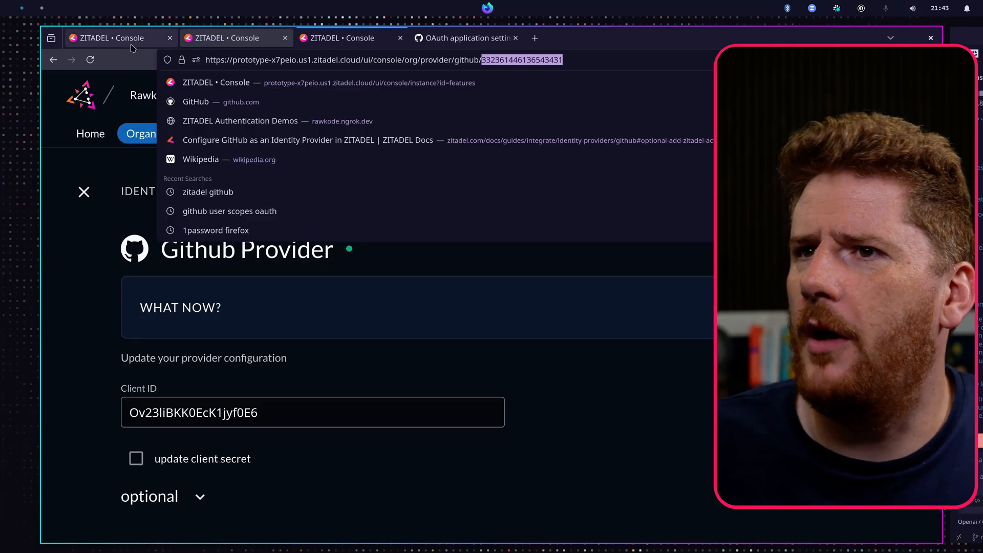
{"action": "left_click", "coordinate": [128, 41]}
{"action": "key", "text": "ctrl+v"}
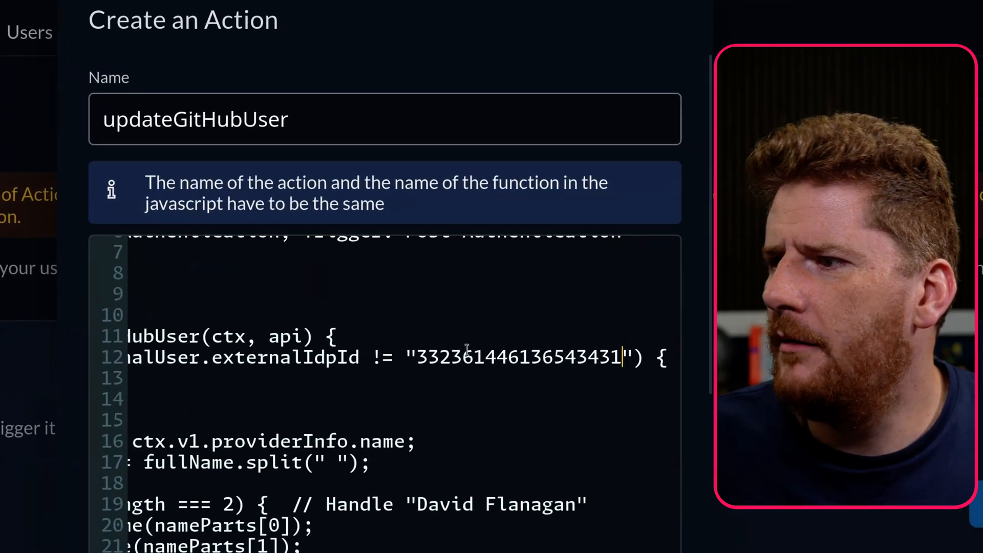
- Review the script's name-splitting logic and finish creating the updateGitHubUser action
{"action": "key", "text": "Home"}
{"action": "key", "text": "Home"}
{"action": "scroll", "coordinate": [545, 360], "scroll_direction": "down", "scroll_amount": 1}
{"action": "scroll", "coordinate": [473, 421], "scroll_direction": "down", "scroll_amount": 3}
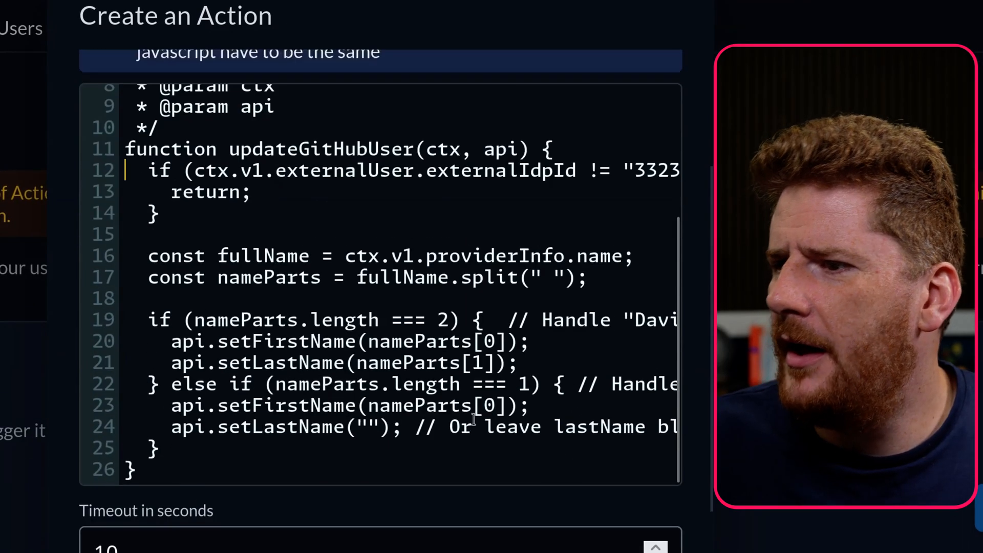
{"action": "left_click_drag", "start_coordinate": [288, 250], "coordinate": [565, 253]}
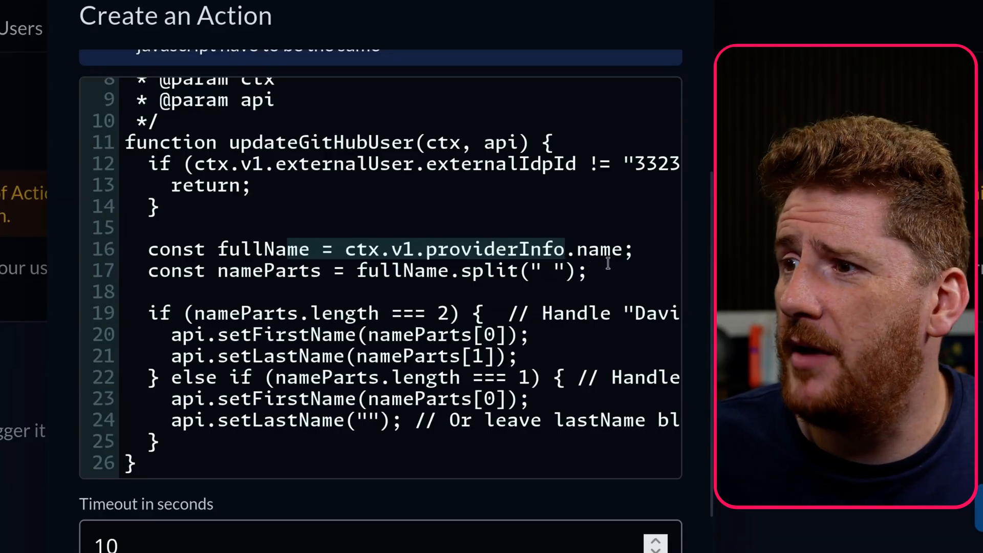
{"action": "left_click_drag", "start_coordinate": [655, 270], "coordinate": [218, 274]}
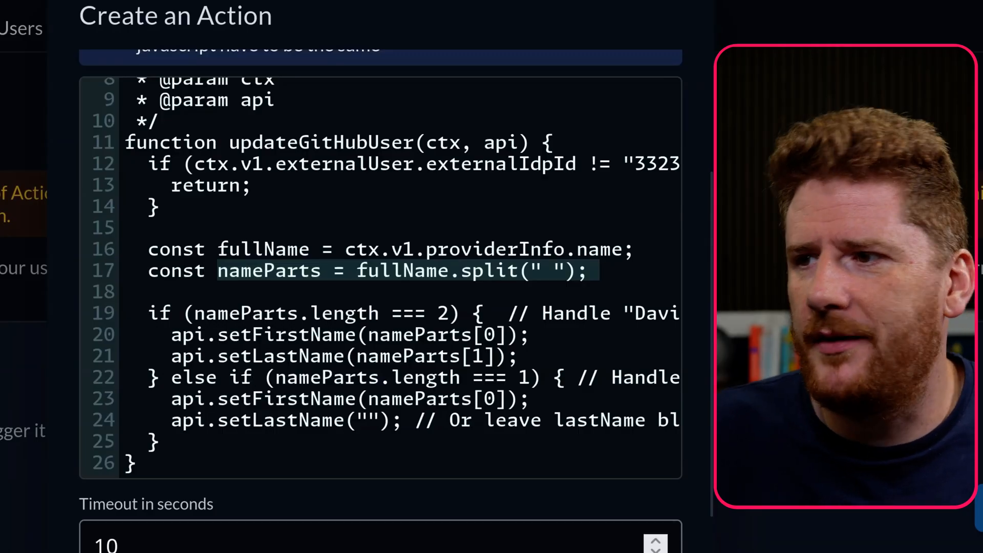
{"action": "left_click", "coordinate": [346, 312]}
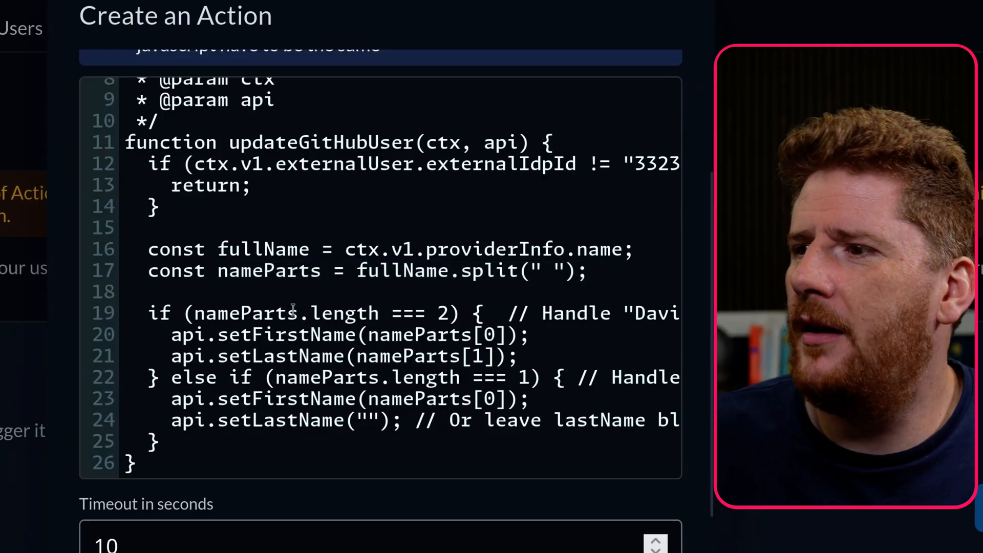
{"action": "left_click_drag", "start_coordinate": [241, 356], "coordinate": [394, 340]}
{"action": "left_click_drag", "start_coordinate": [264, 347], "coordinate": [312, 347]}
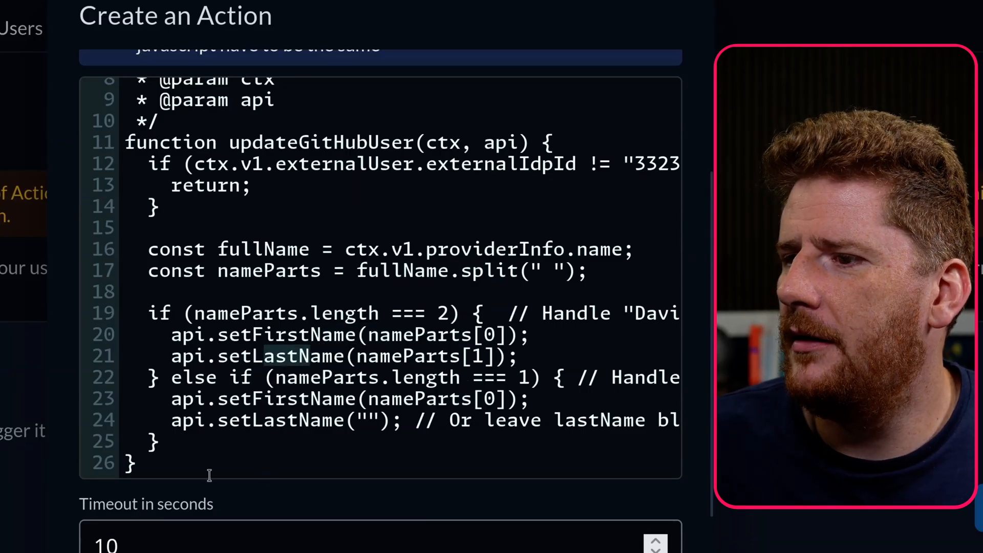
{"action": "left_click_drag", "start_coordinate": [361, 382], "coordinate": [472, 404]}
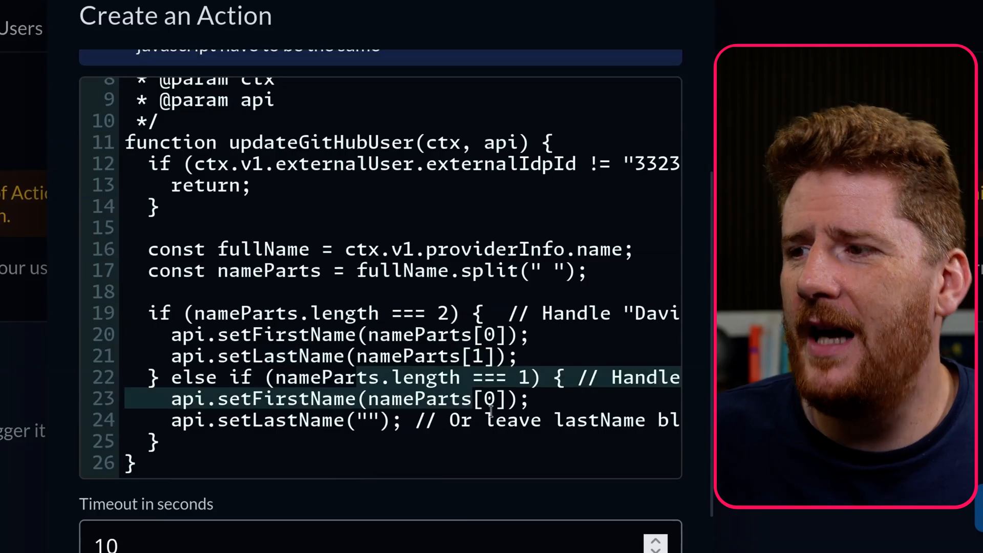
{"action": "left_click", "coordinate": [491, 410]}
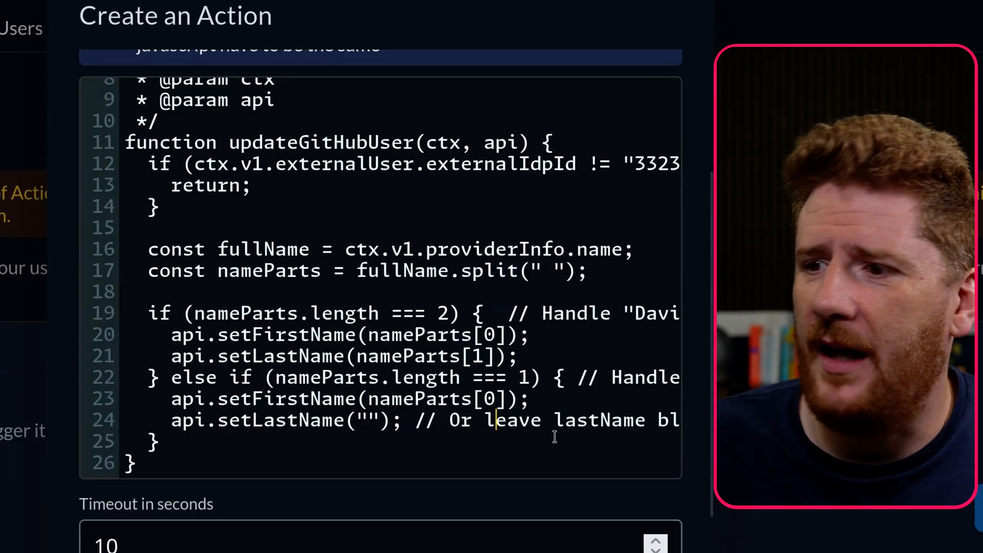
{"action": "key", "text": "Escape"}
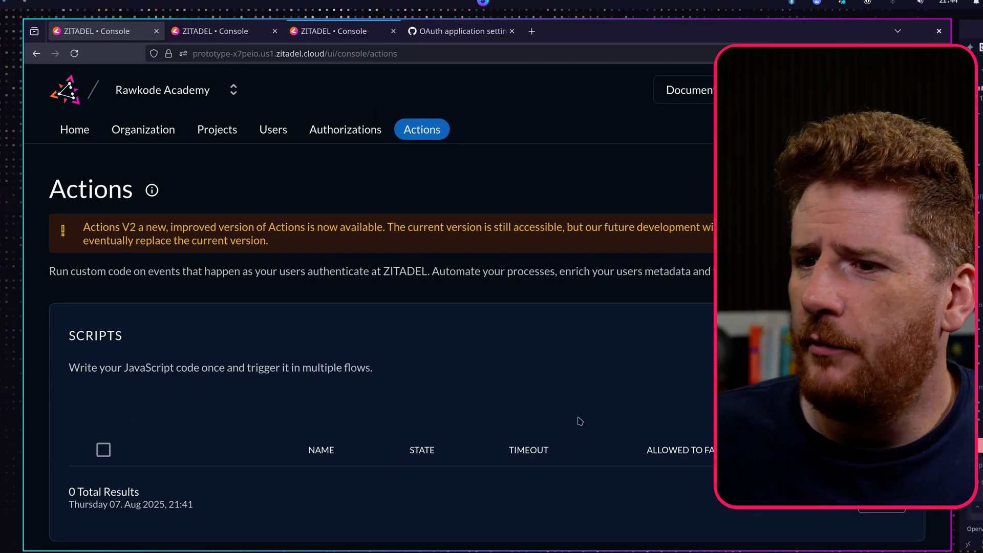
- Add a Post Authentication trigger running updateGitHubUser to the External Authentication flow
{"action": "scroll", "coordinate": [522, 385], "scroll_direction": "down", "scroll_amount": 8}
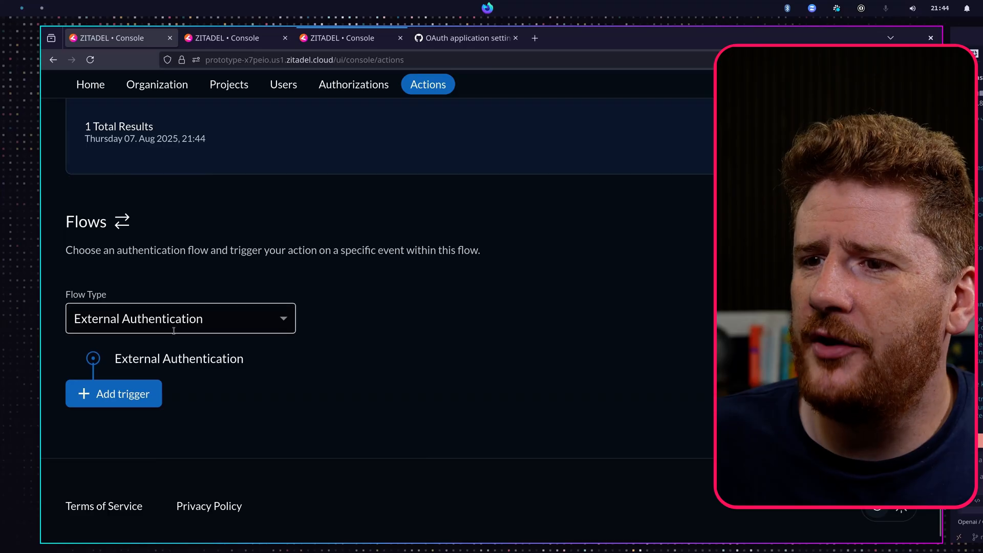
{"action": "left_click", "coordinate": [160, 322]}
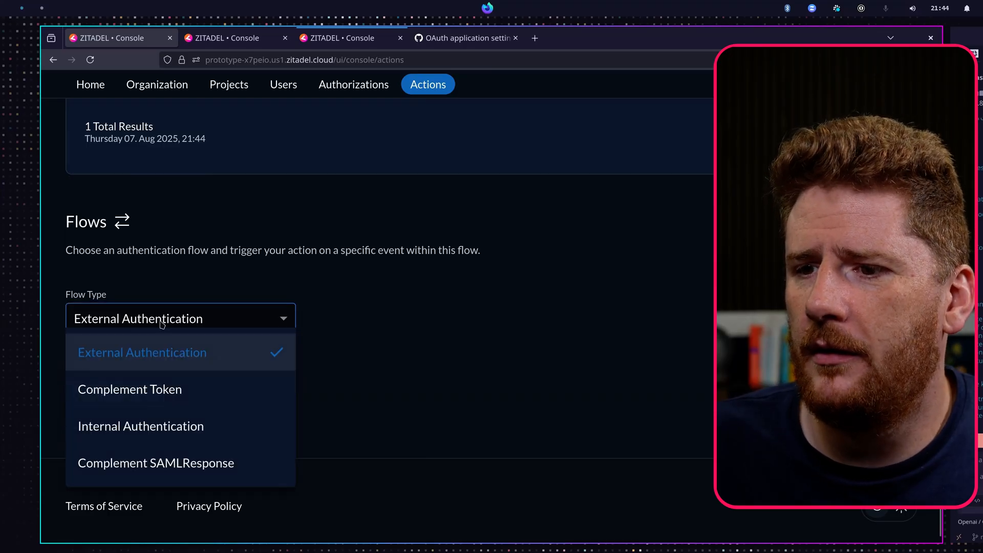
{"action": "left_click", "coordinate": [154, 352]}
{"action": "left_click", "coordinate": [138, 394]}
{"action": "left_click", "coordinate": [417, 271]}
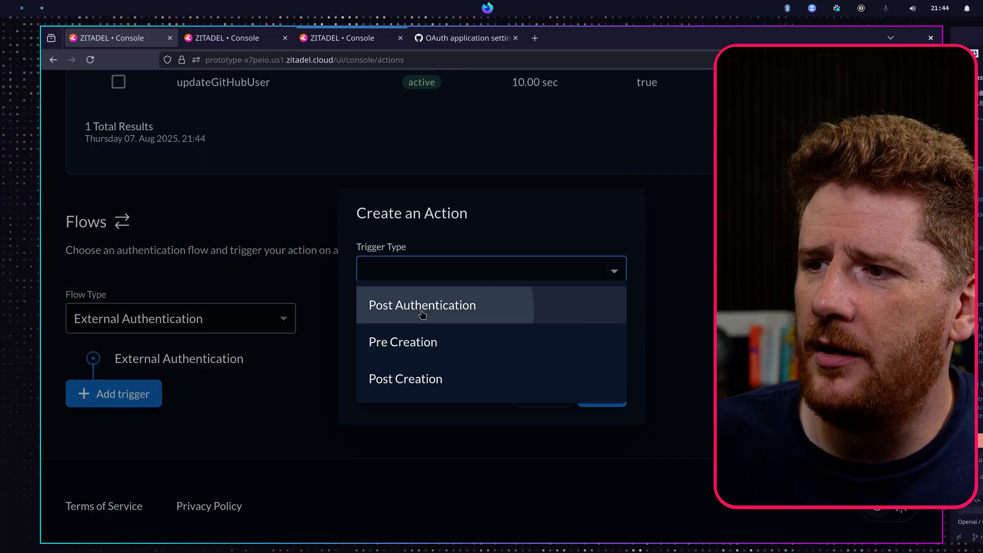
{"action": "left_click", "coordinate": [422, 314]}
{"action": "left_click", "coordinate": [430, 331]}
{"action": "left_click", "coordinate": [501, 360]}
{"action": "left_click", "coordinate": [608, 404]}
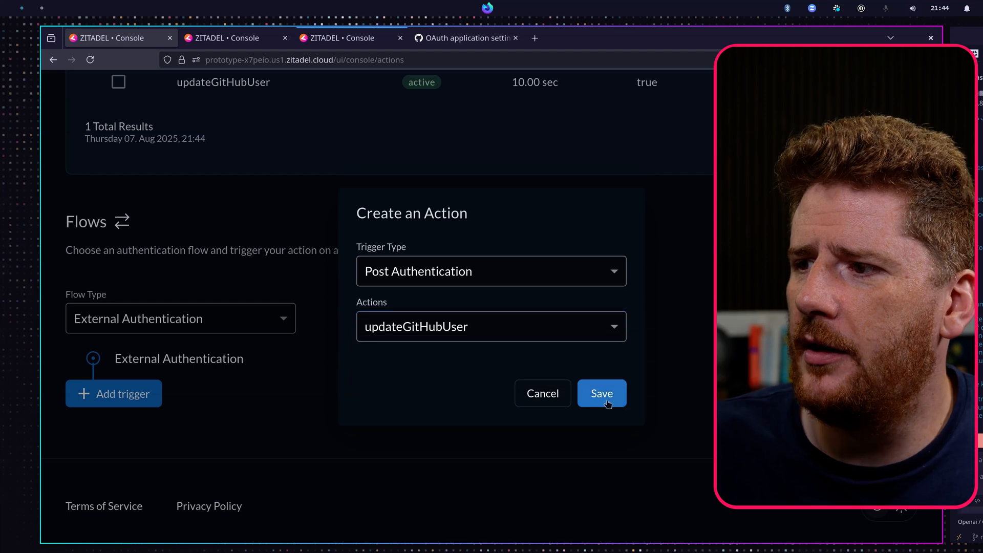
{"action": "left_click", "coordinate": [606, 402]}
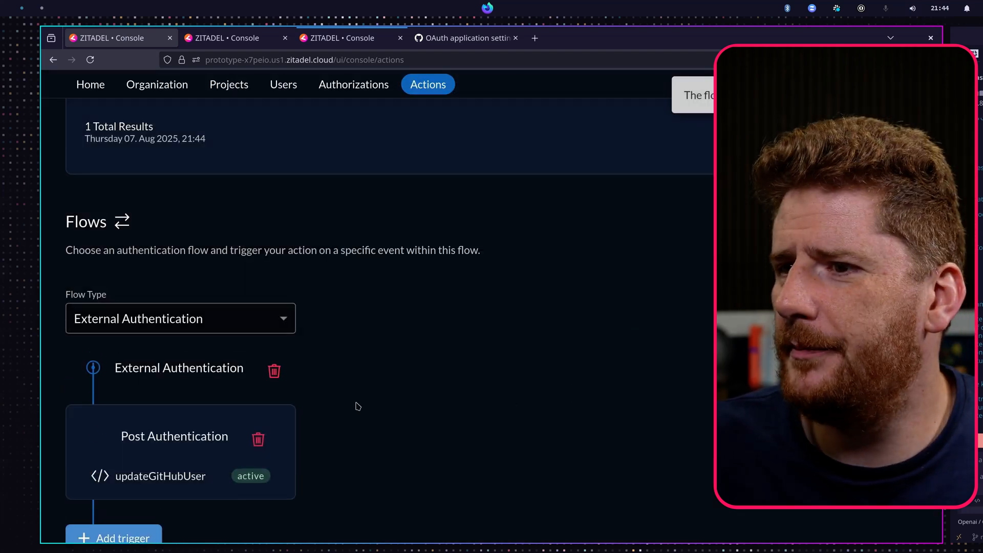
- Examine the rawkode user's linked identity providers in the Users list
{"action": "scroll", "coordinate": [359, 399], "scroll_direction": "down", "scroll_amount": 3}
{"action": "scroll", "coordinate": [430, 394], "scroll_direction": "up", "scroll_amount": 10}
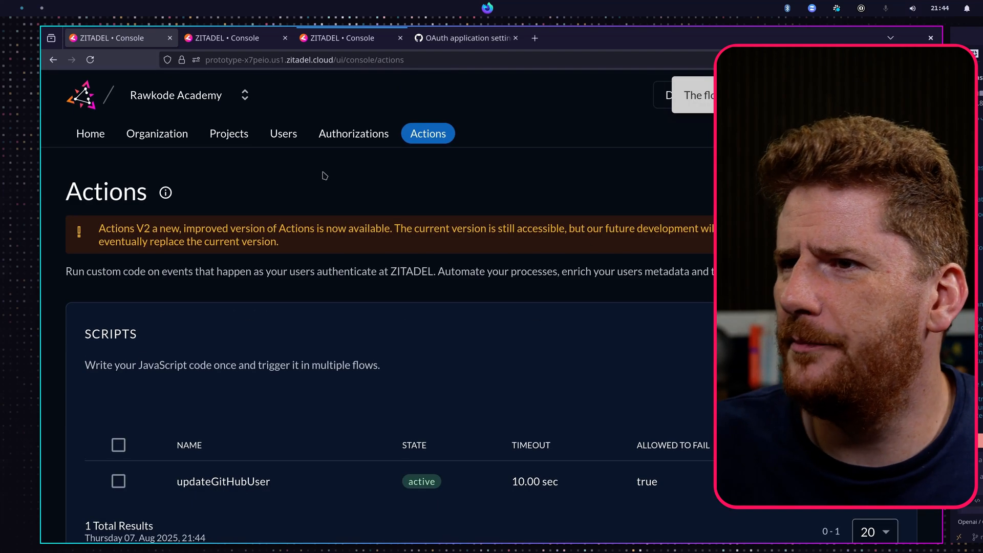
{"action": "left_click", "coordinate": [275, 139]}
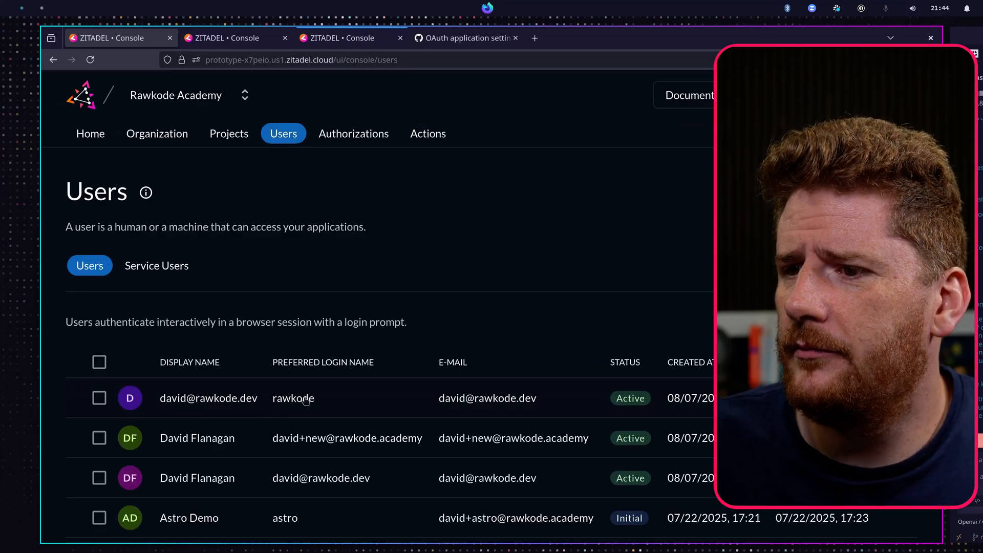
{"action": "left_click", "coordinate": [315, 399]}
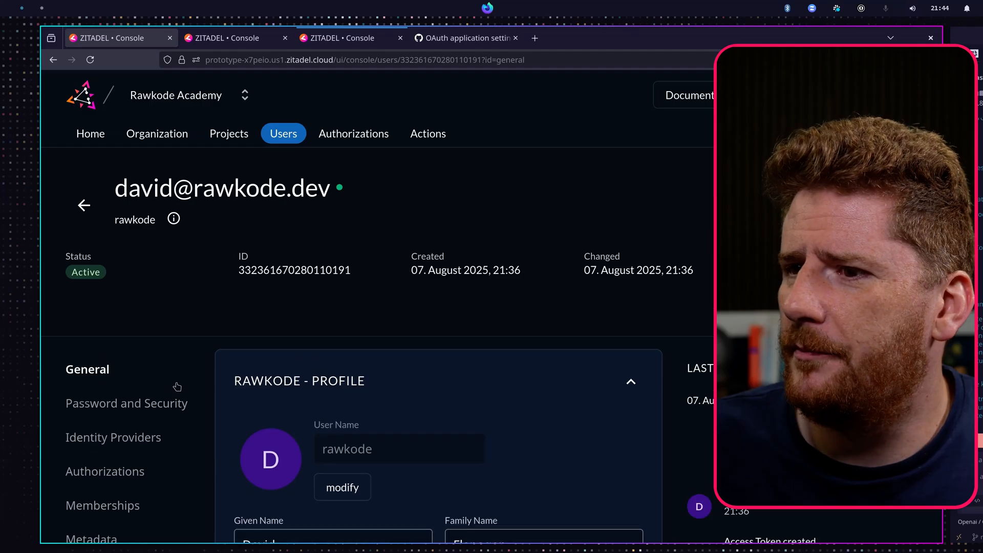
{"action": "left_click", "coordinate": [136, 437]}
{"action": "scroll", "coordinate": [394, 385], "scroll_direction": "down", "scroll_amount": 5}
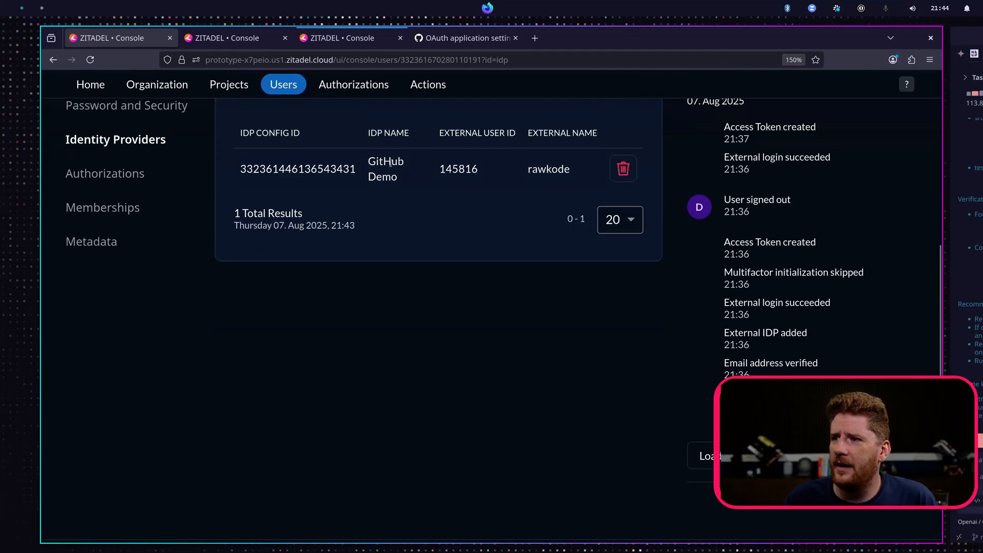
- Delete the rawkode user from its user page
{"action": "scroll", "coordinate": [390, 163], "scroll_direction": "up", "scroll_amount": 6}
{"action": "left_click", "coordinate": [878, 207]}
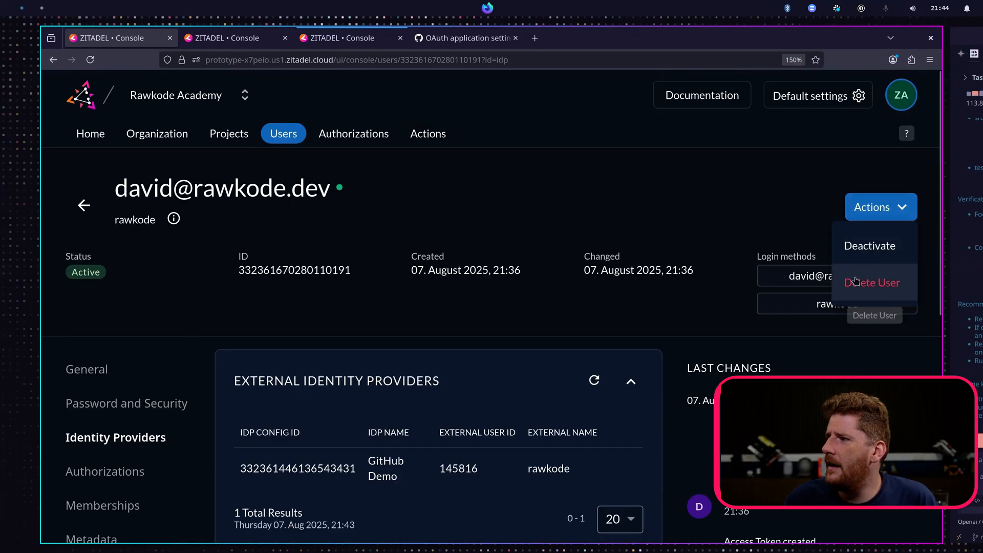
{"action": "left_click", "coordinate": [855, 280]}
{"action": "left_click", "coordinate": [597, 338]}
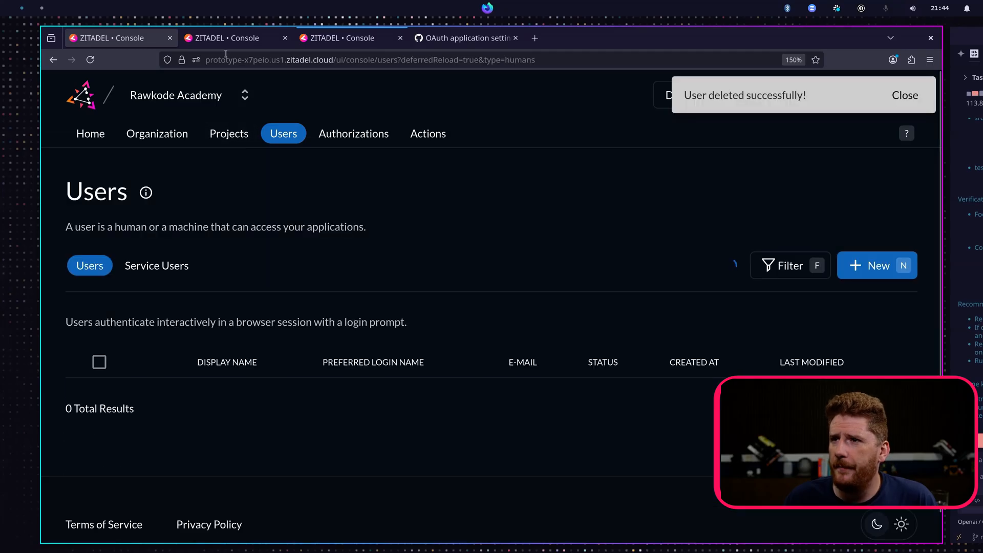
- Log in again and register a new account with the GitHub Demo provider, authorizing with the signed-in GitHub account
{"action": "left_click", "coordinate": [225, 39]}
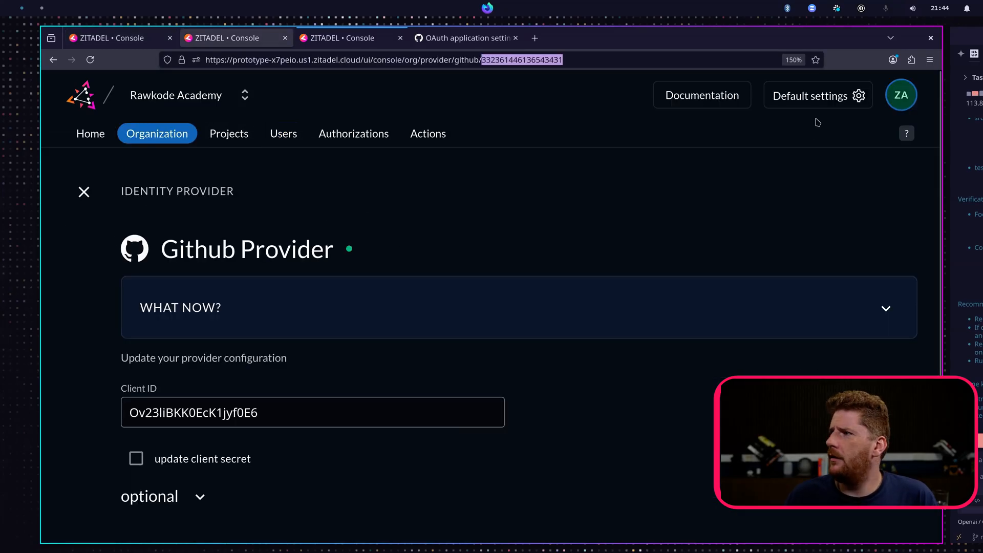
{"action": "left_click", "coordinate": [352, 43]}
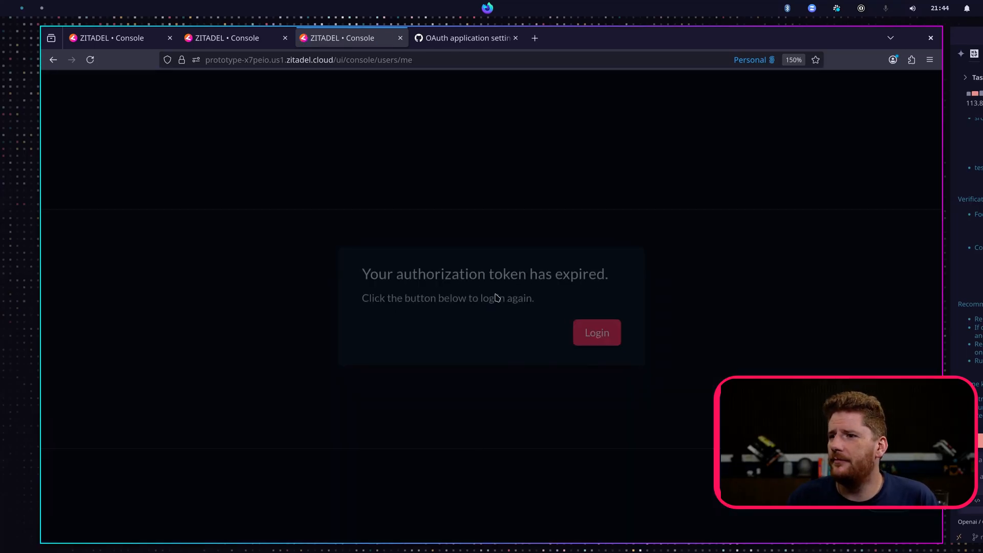
{"action": "left_click", "coordinate": [608, 334]}
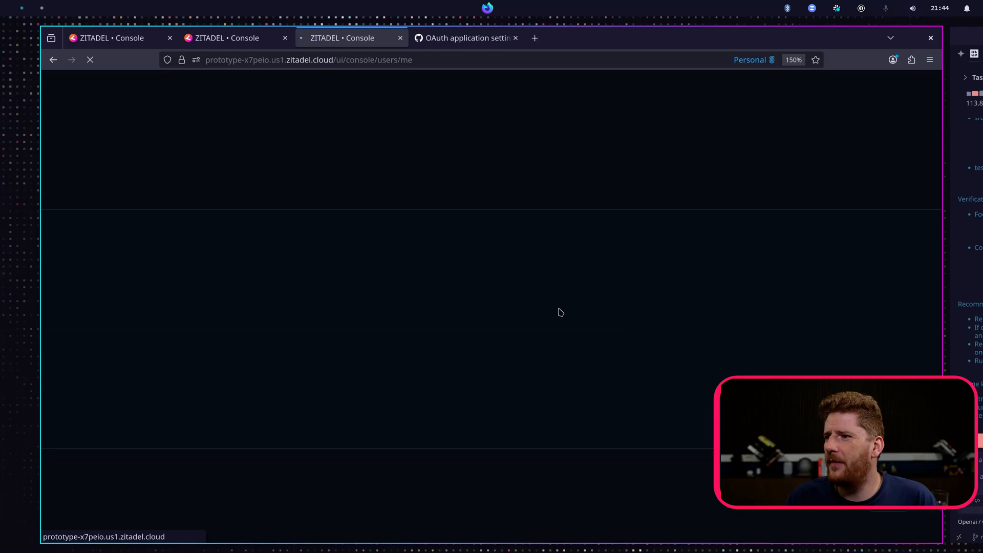
{"action": "left_click", "coordinate": [354, 388]}
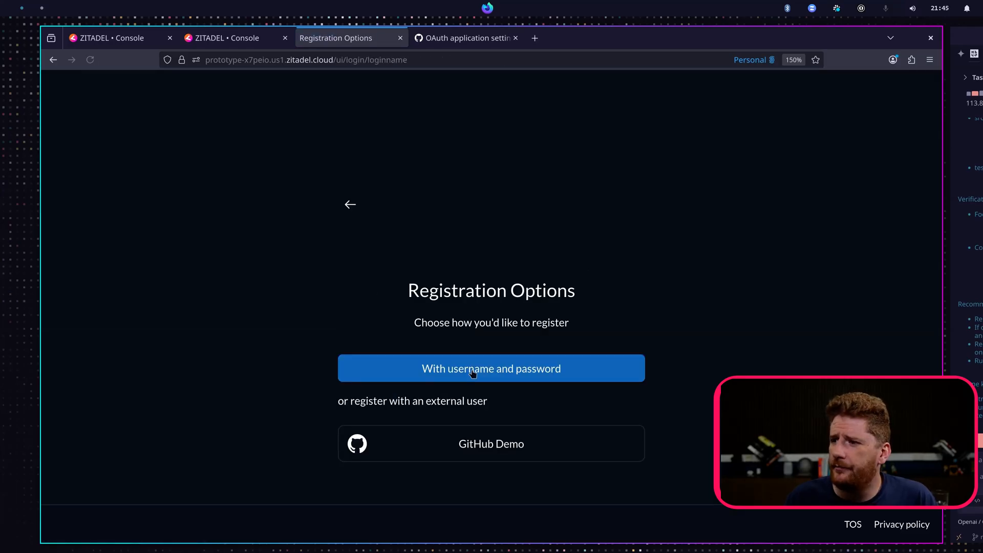
{"action": "left_click", "coordinate": [471, 456]}
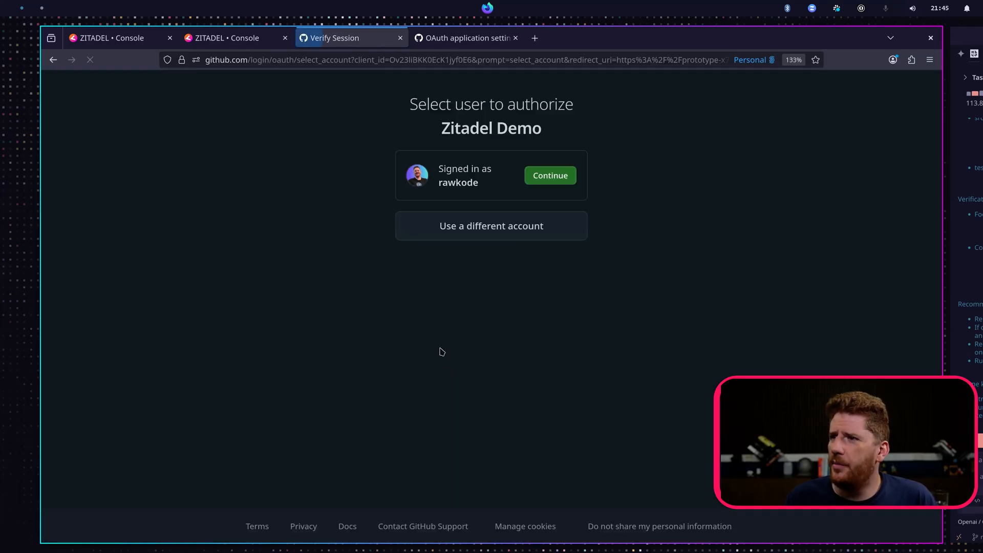
{"action": "left_click", "coordinate": [562, 172]}
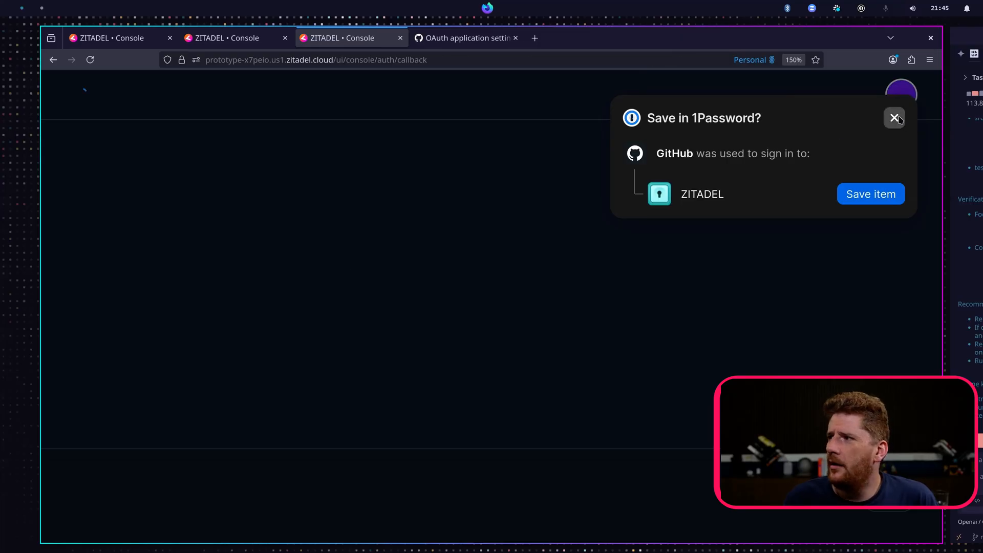
{"action": "left_click", "coordinate": [895, 118]}
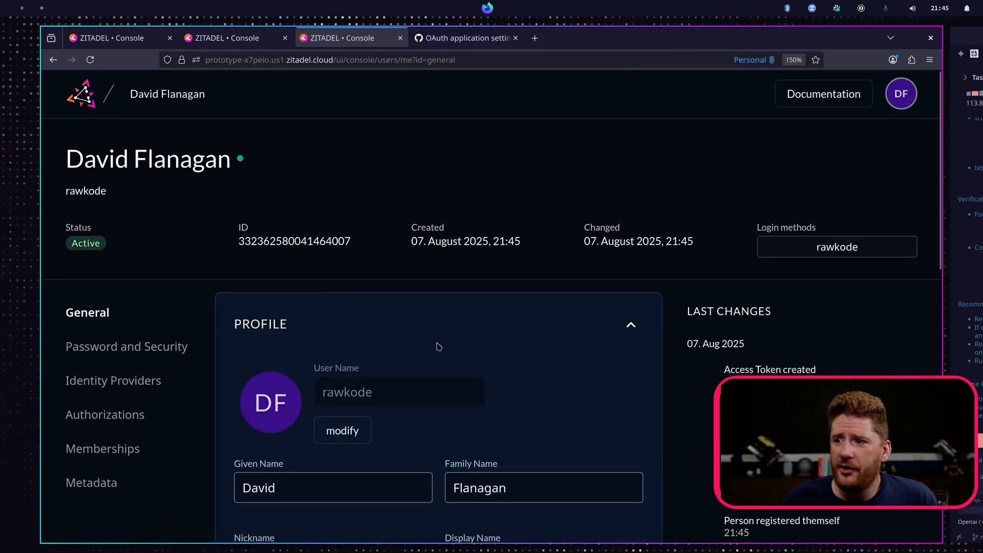
- Examine the new user's profile name fields, then review the Users list and the Actions page
{"action": "scroll", "coordinate": [333, 399], "scroll_direction": "down", "scroll_amount": 2}
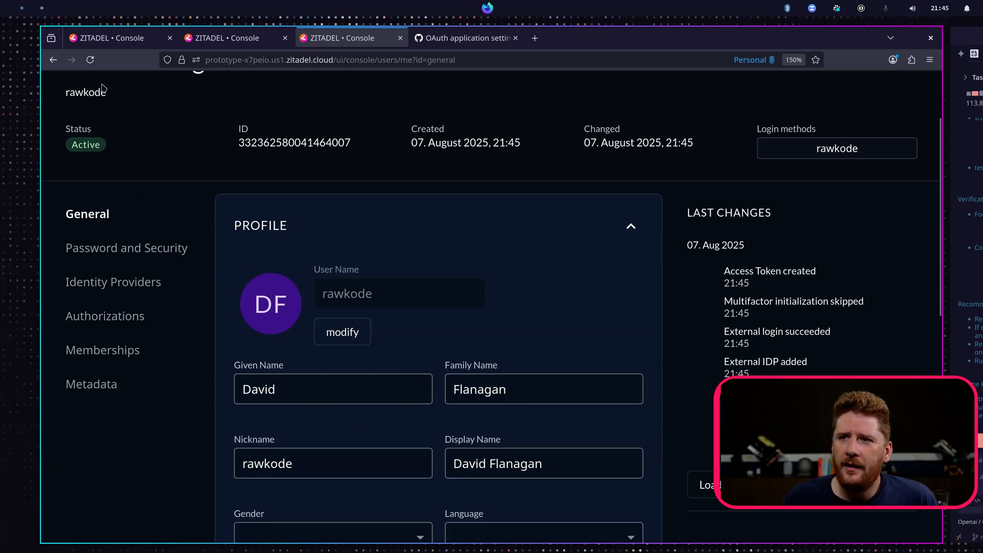
{"action": "left_click", "coordinate": [123, 39]}
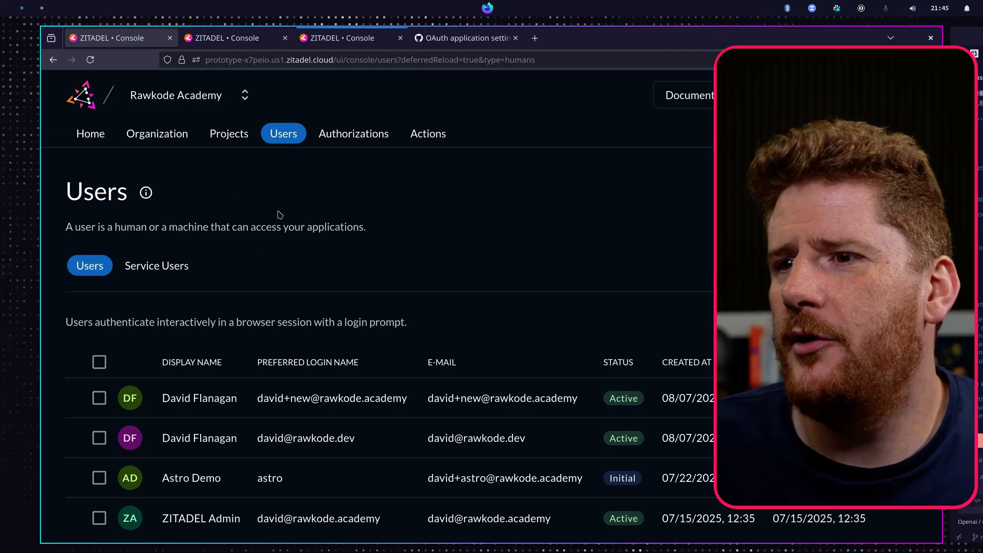
{"action": "left_click", "coordinate": [430, 133]}
{"action": "left_click_drag", "start_coordinate": [125, 230], "coordinate": [312, 249]}
{"action": "left_click", "coordinate": [313, 246]}
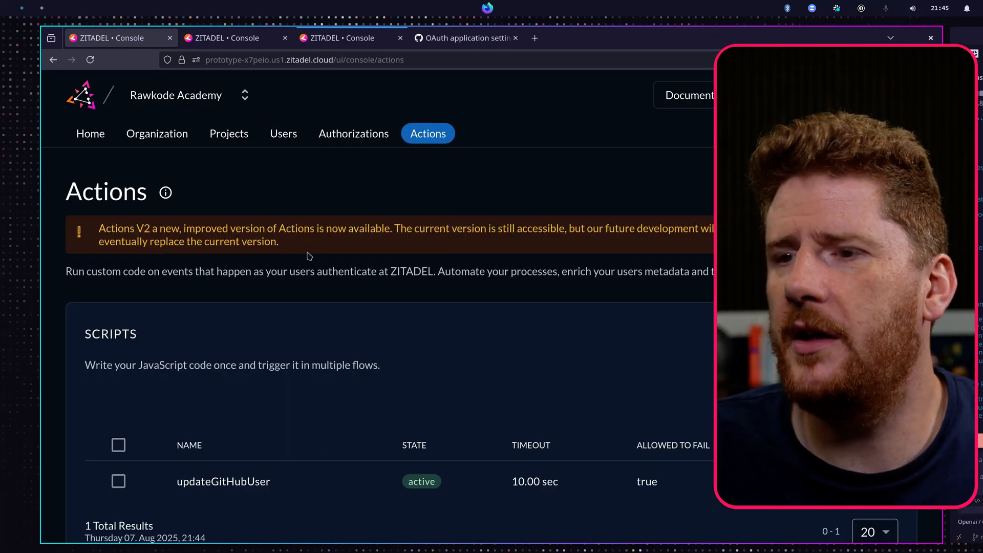